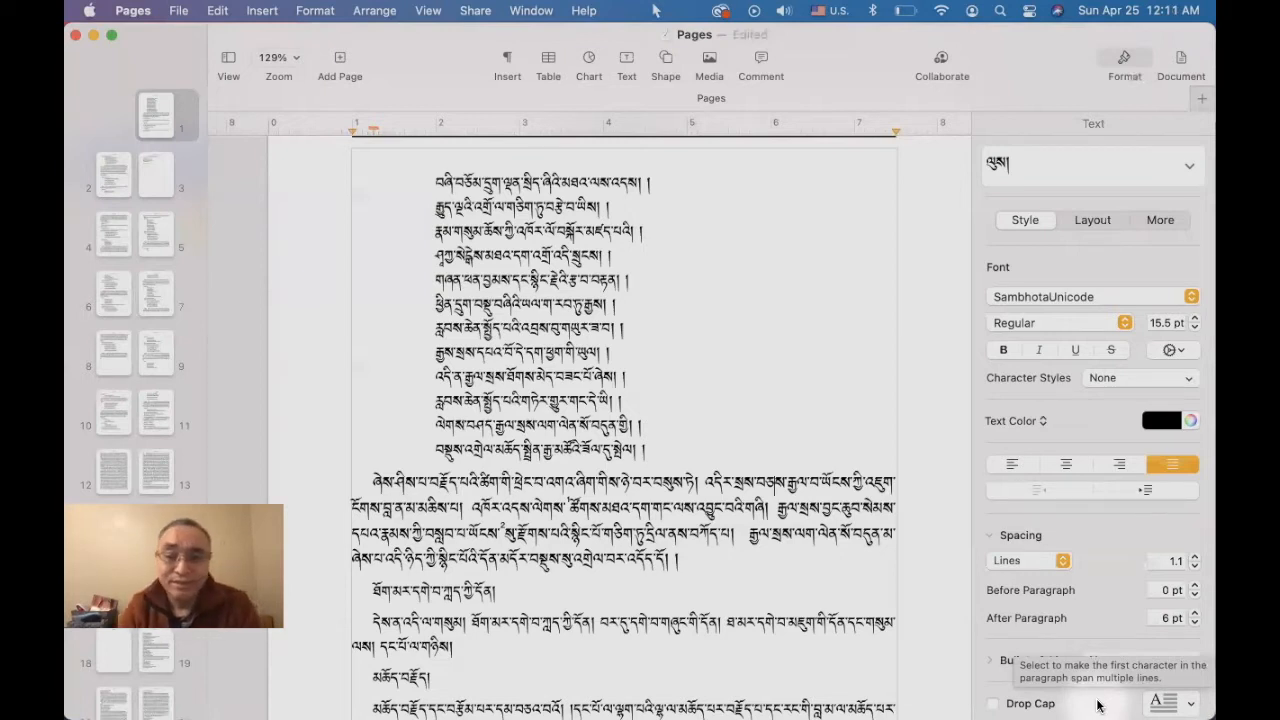
Insert a page break before the first verse line to create a blank page at the document's start.
{"action": "left_click", "coordinate": [449, 160]}
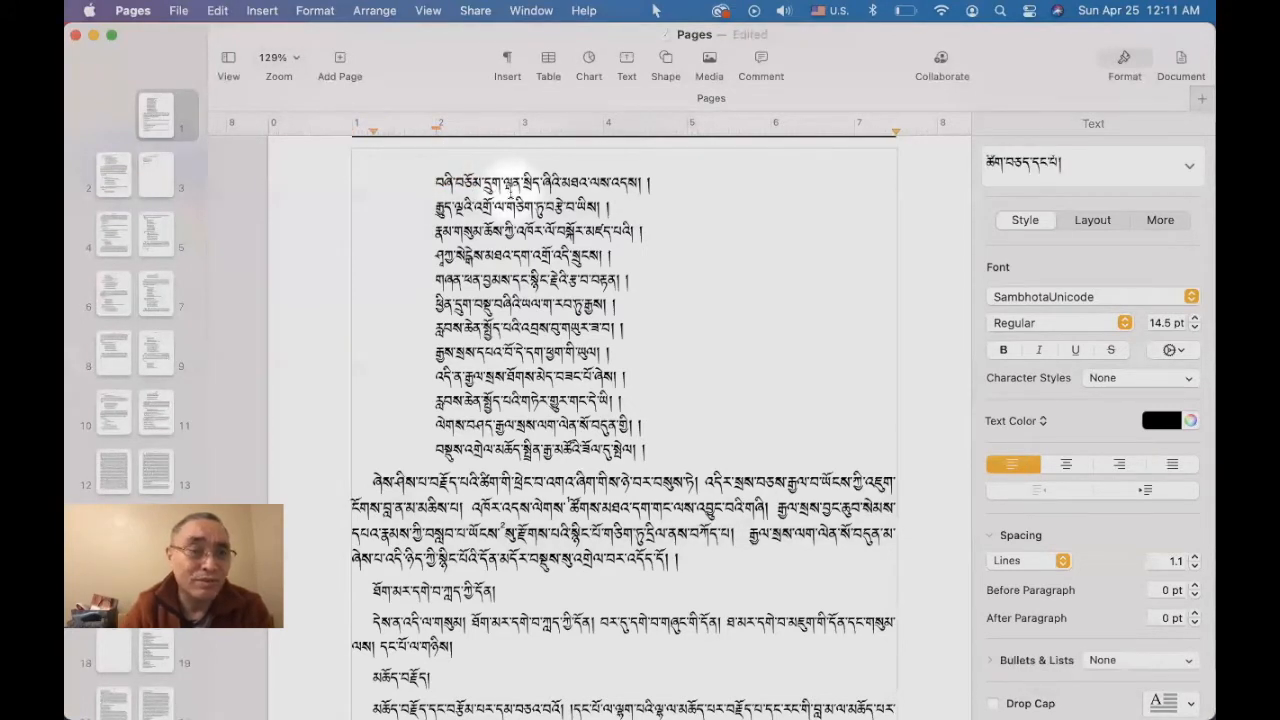
{"action": "left_click", "coordinate": [262, 10]}
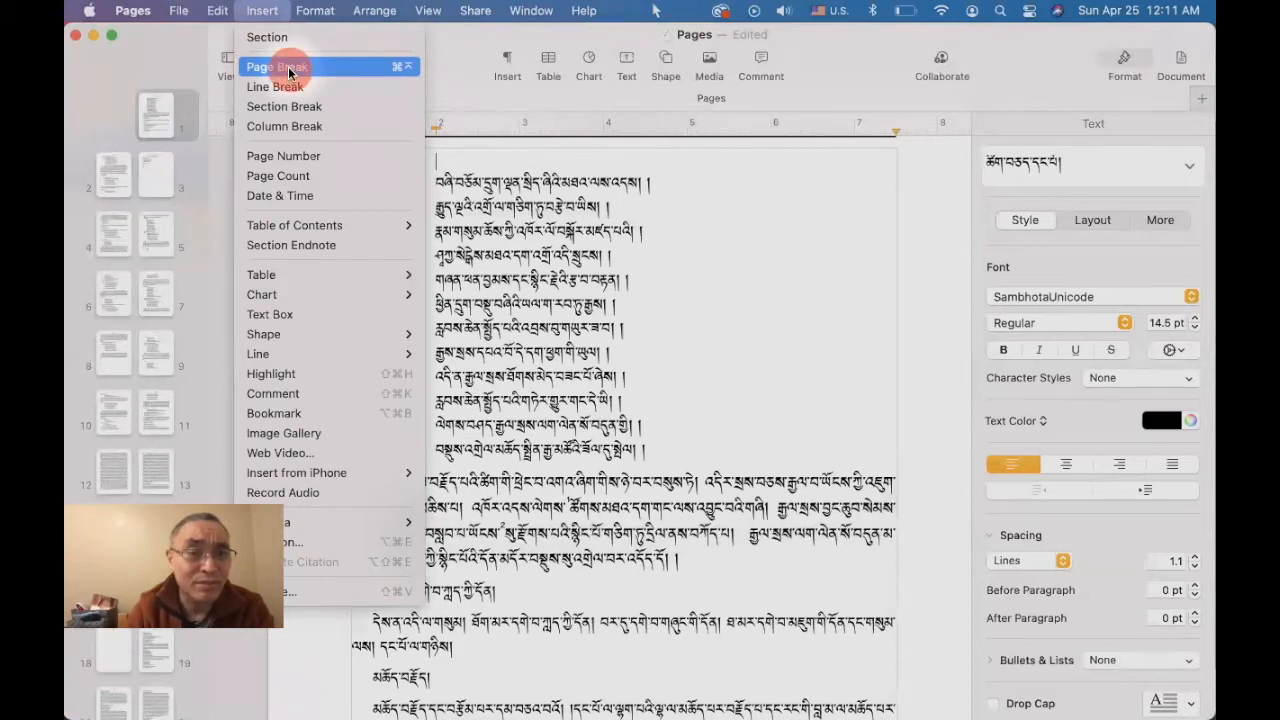
{"action": "left_click", "coordinate": [289, 70]}
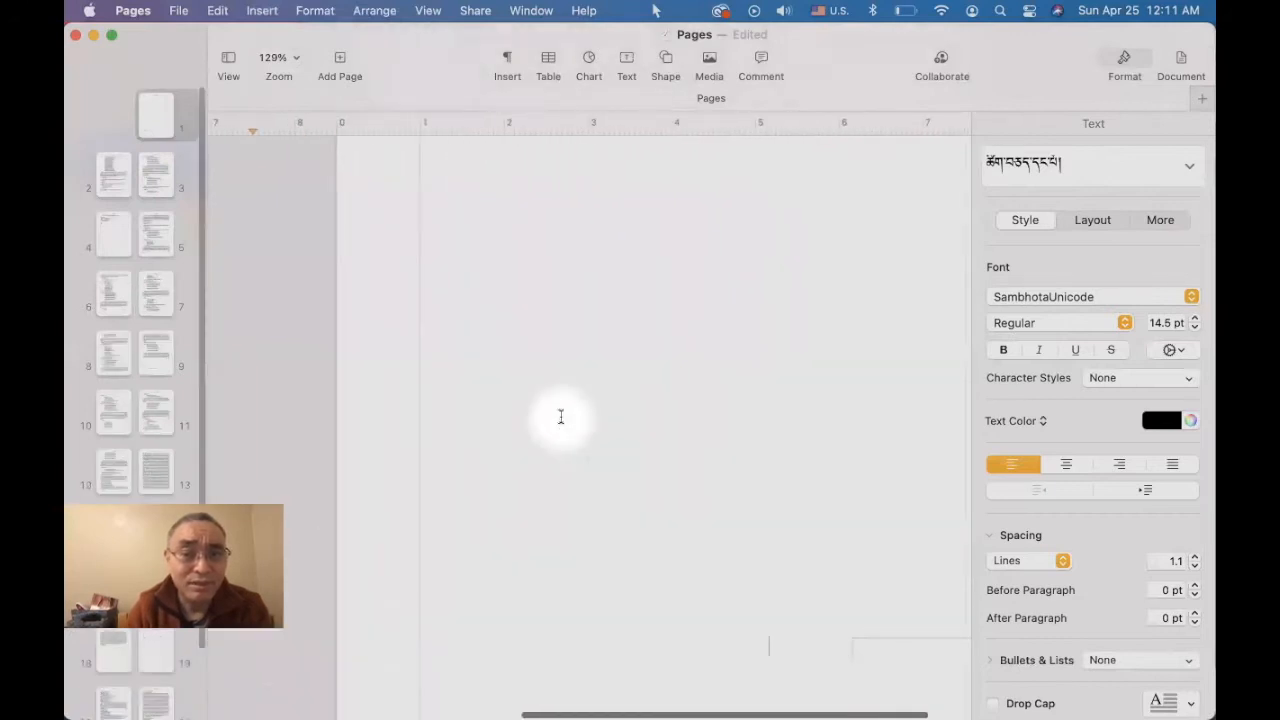
Insert a table of contents covering the whole document on the blank first page.
{"action": "left_click", "coordinate": [426, 250]}
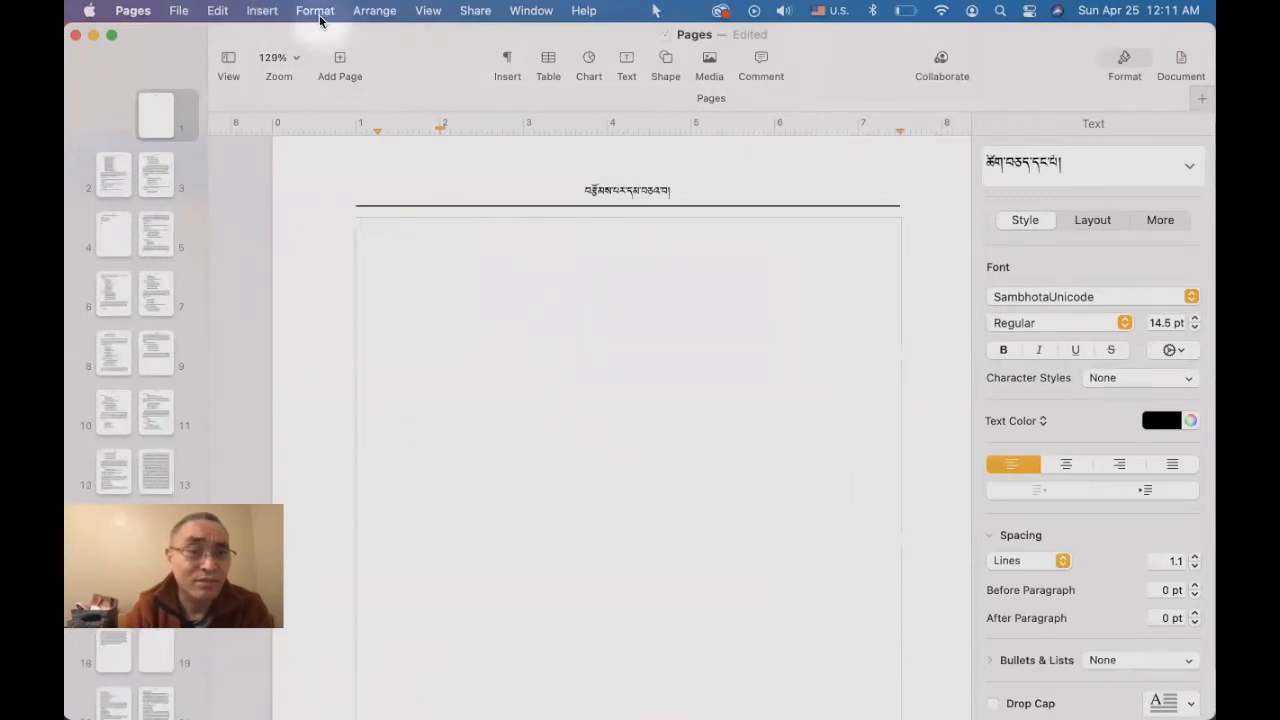
{"action": "left_click", "coordinate": [263, 11]}
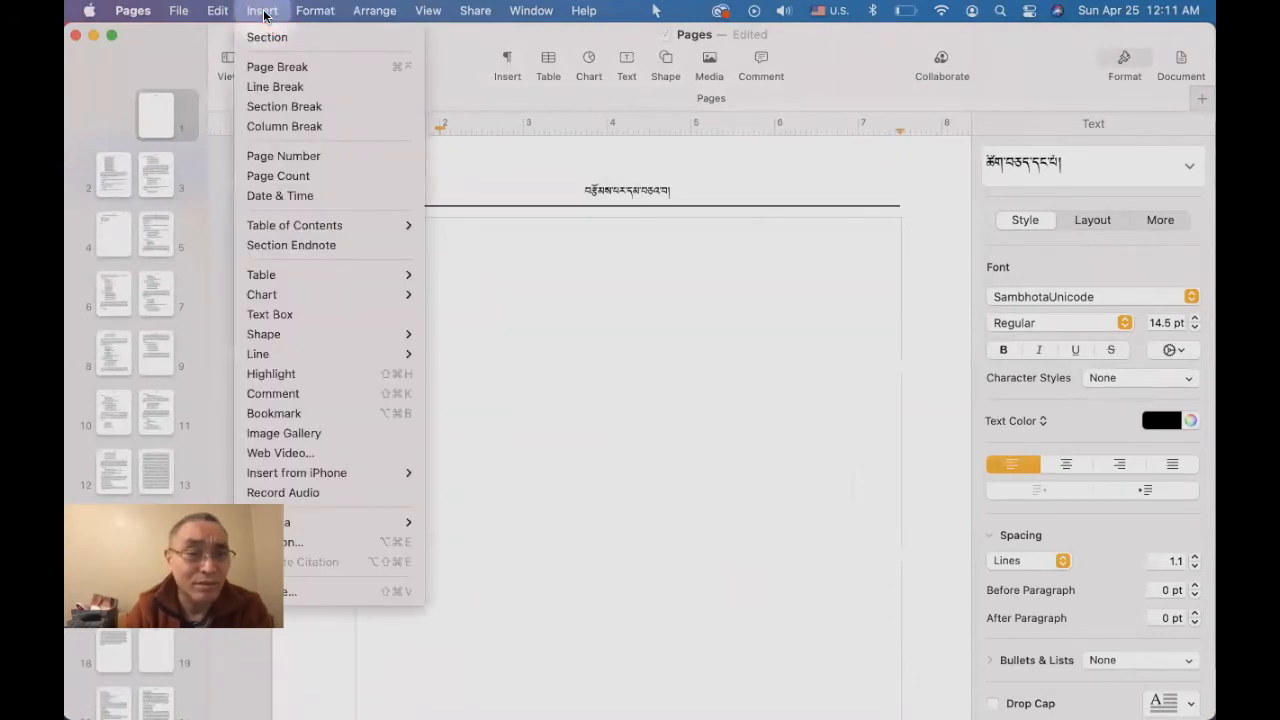
{"action": "mouse_move", "coordinate": [314, 226]}
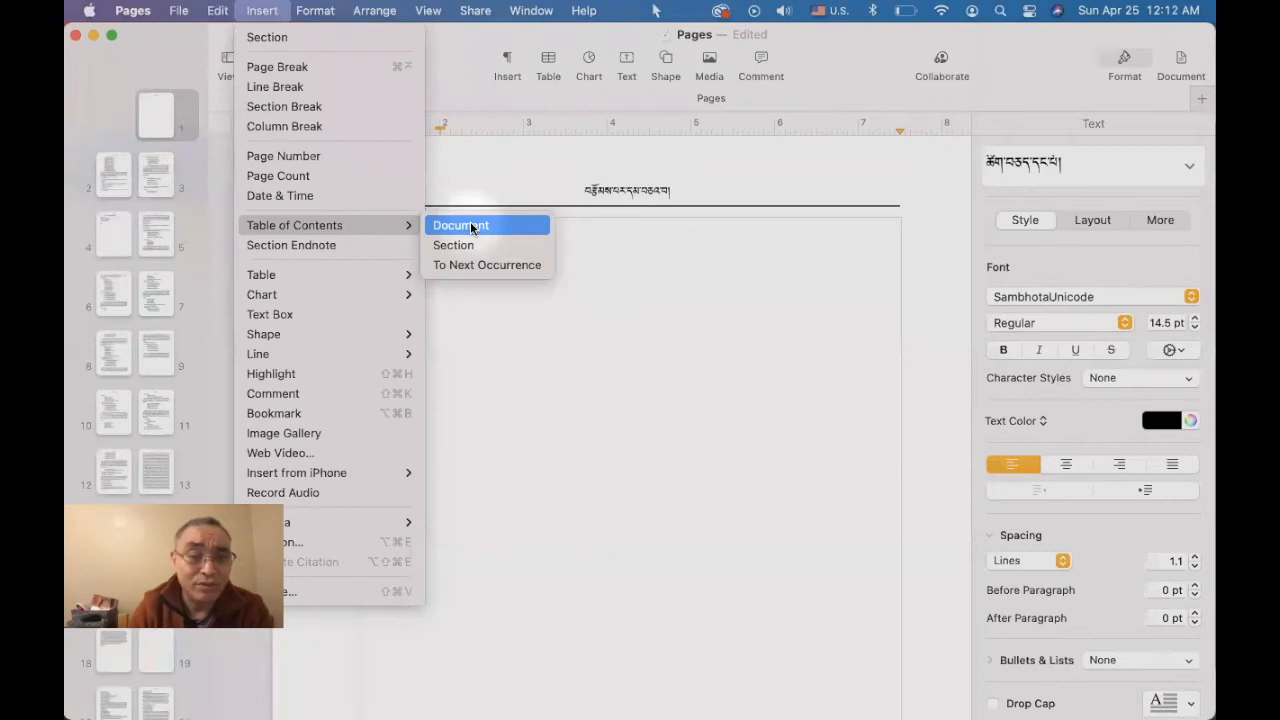
{"action": "left_click", "coordinate": [470, 228]}
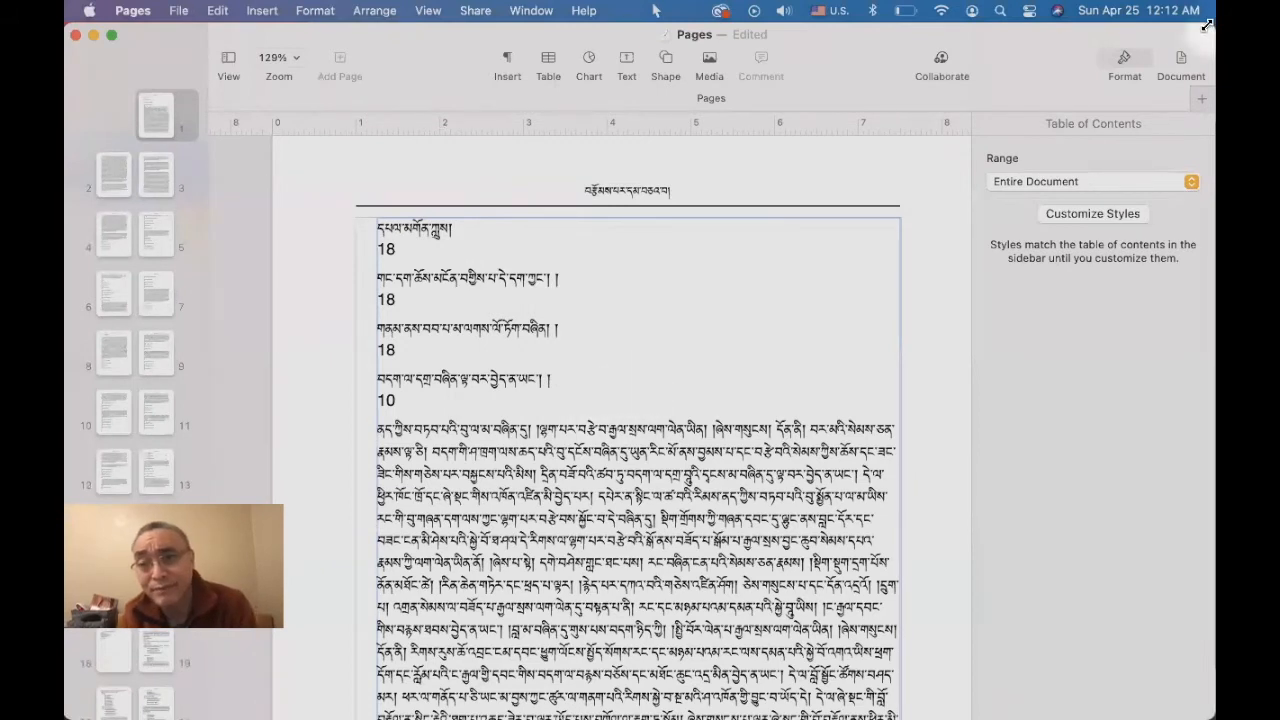
Customize the table of contents styles and exclude the Default paragraph style from it.
{"action": "left_click", "coordinate": [1133, 62]}
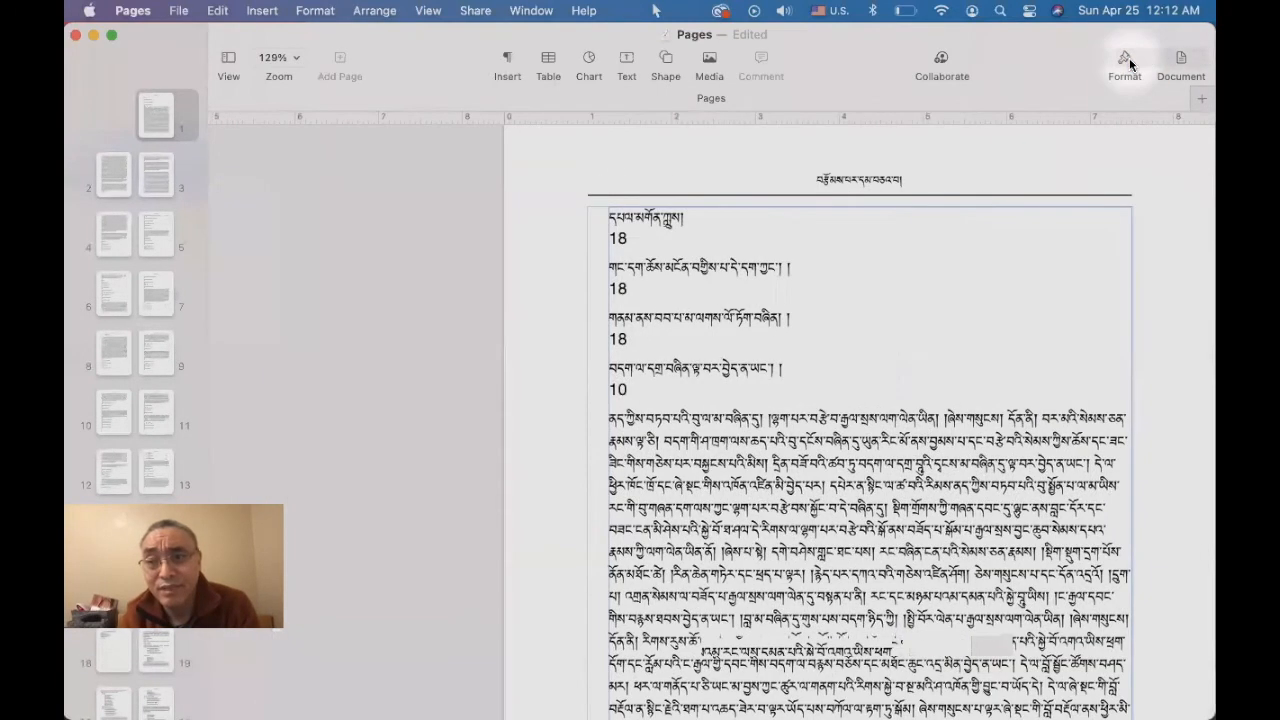
{"action": "left_click", "coordinate": [1130, 64]}
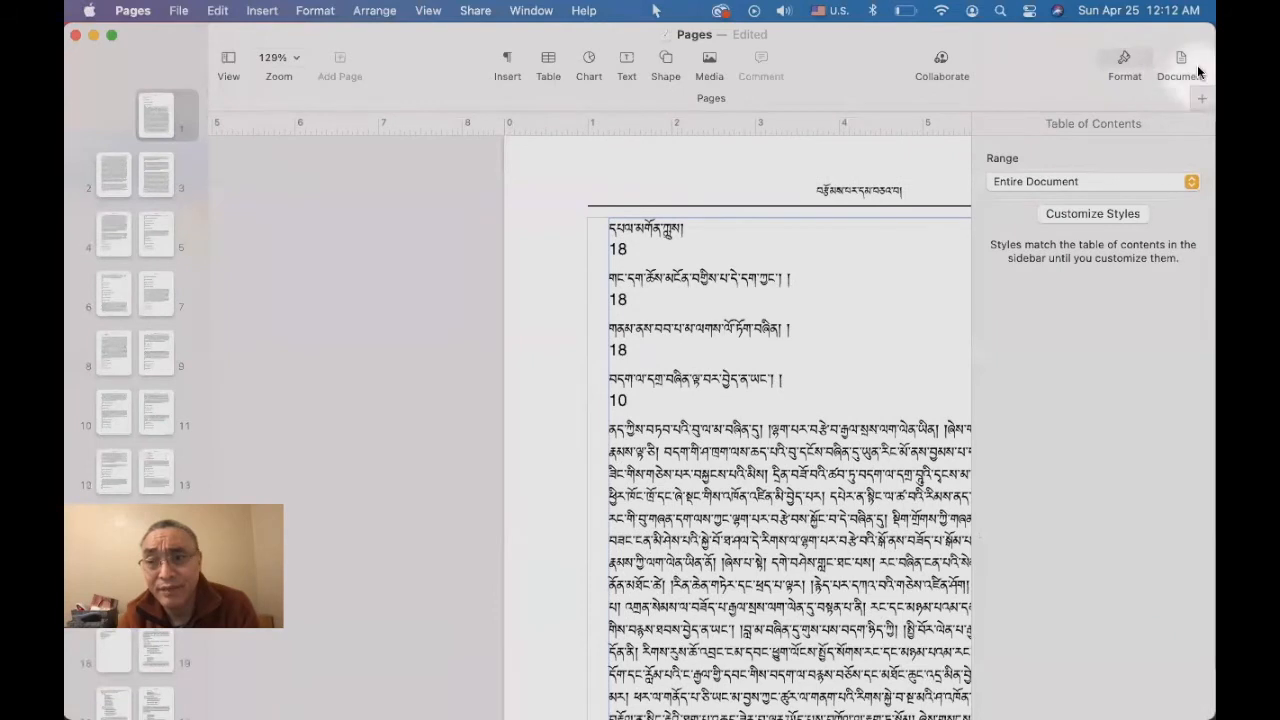
{"action": "left_click", "coordinate": [1107, 216]}
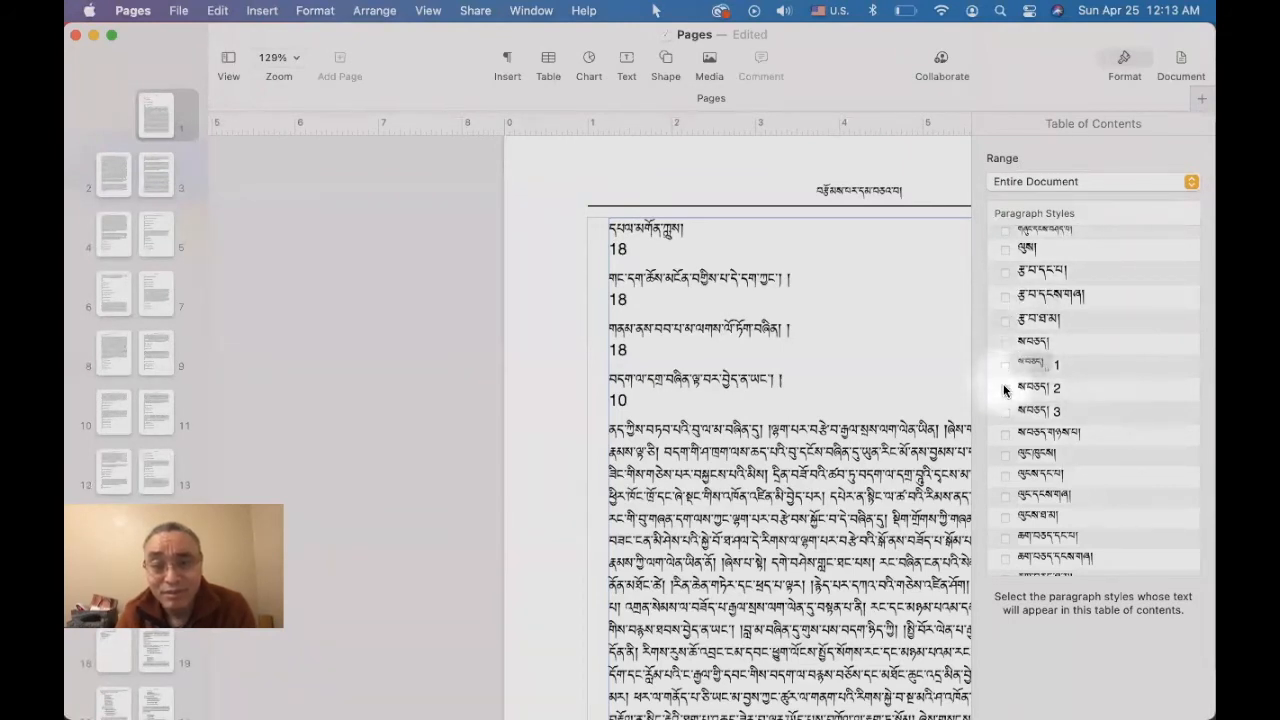
{"action": "scroll", "coordinate": [1035, 338], "scroll_direction": "up", "scroll_amount": 3}
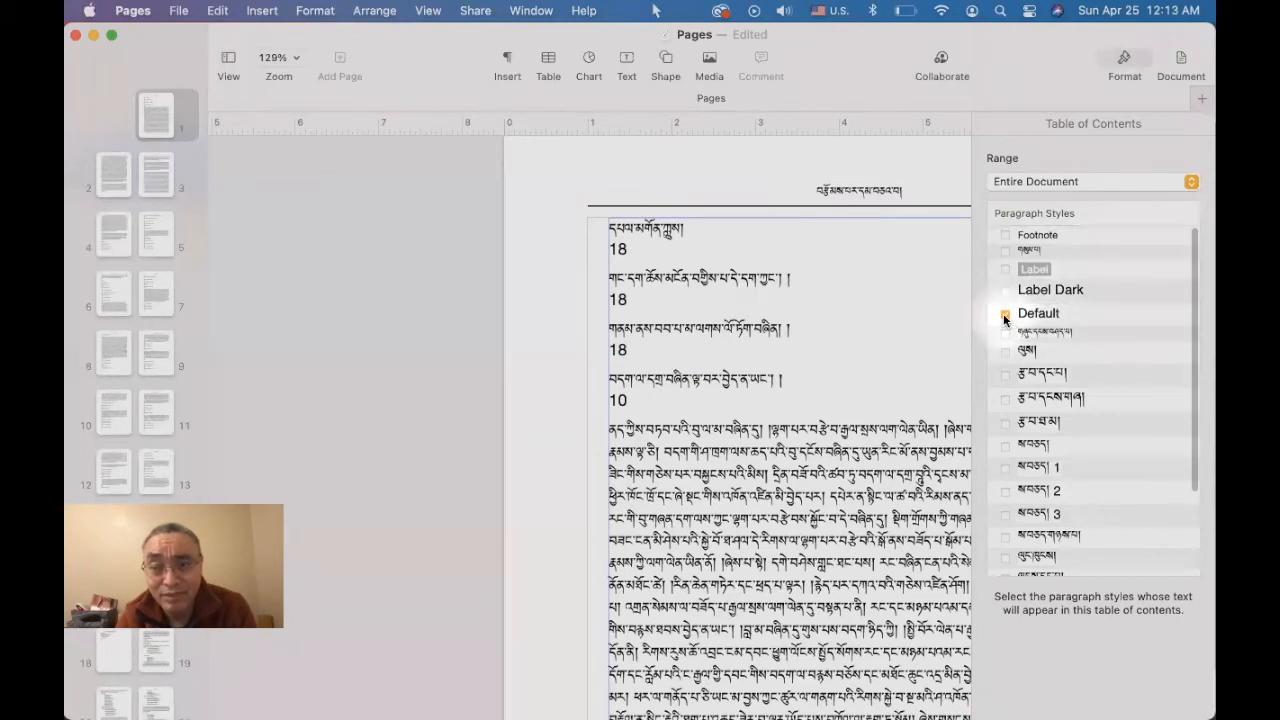
{"action": "left_click", "coordinate": [1004, 315]}
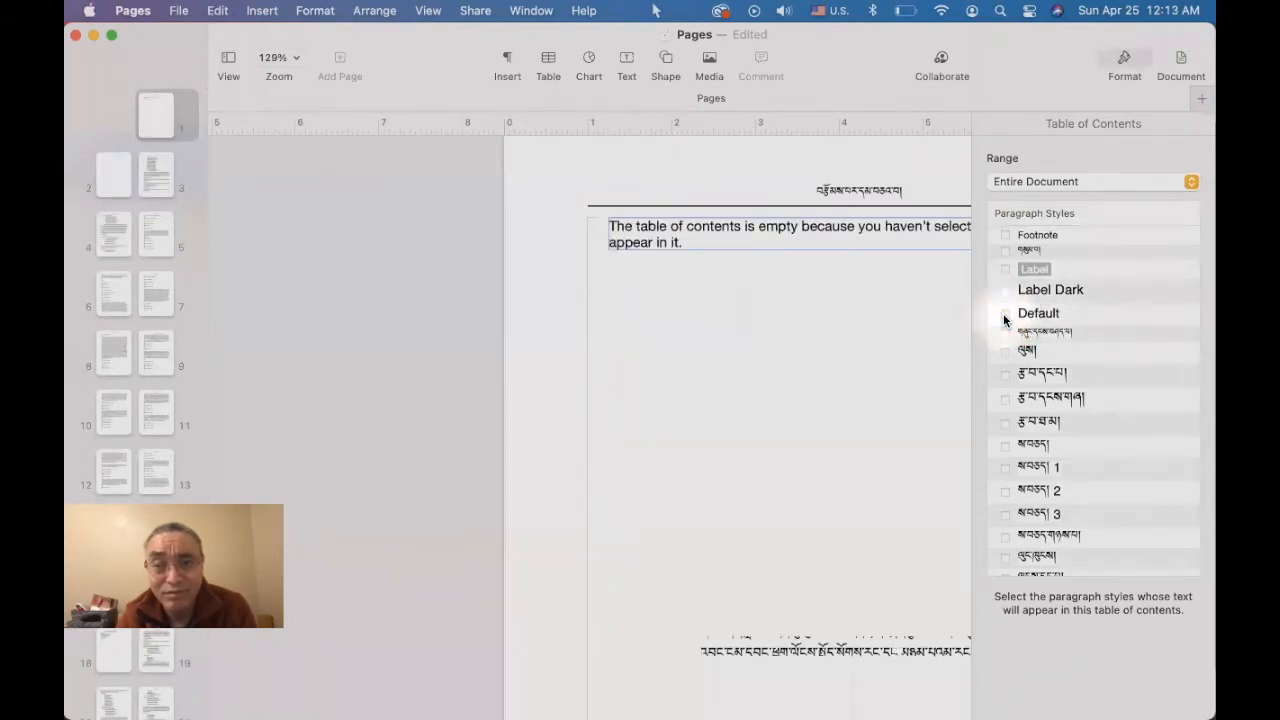
Include the paragraph styles ས་བཅད། 1, ས་བཅད། 2 and ས་བཅད། 3 in the table of contents.
{"action": "scroll", "coordinate": [718, 371], "scroll_direction": "left", "scroll_amount": 5}
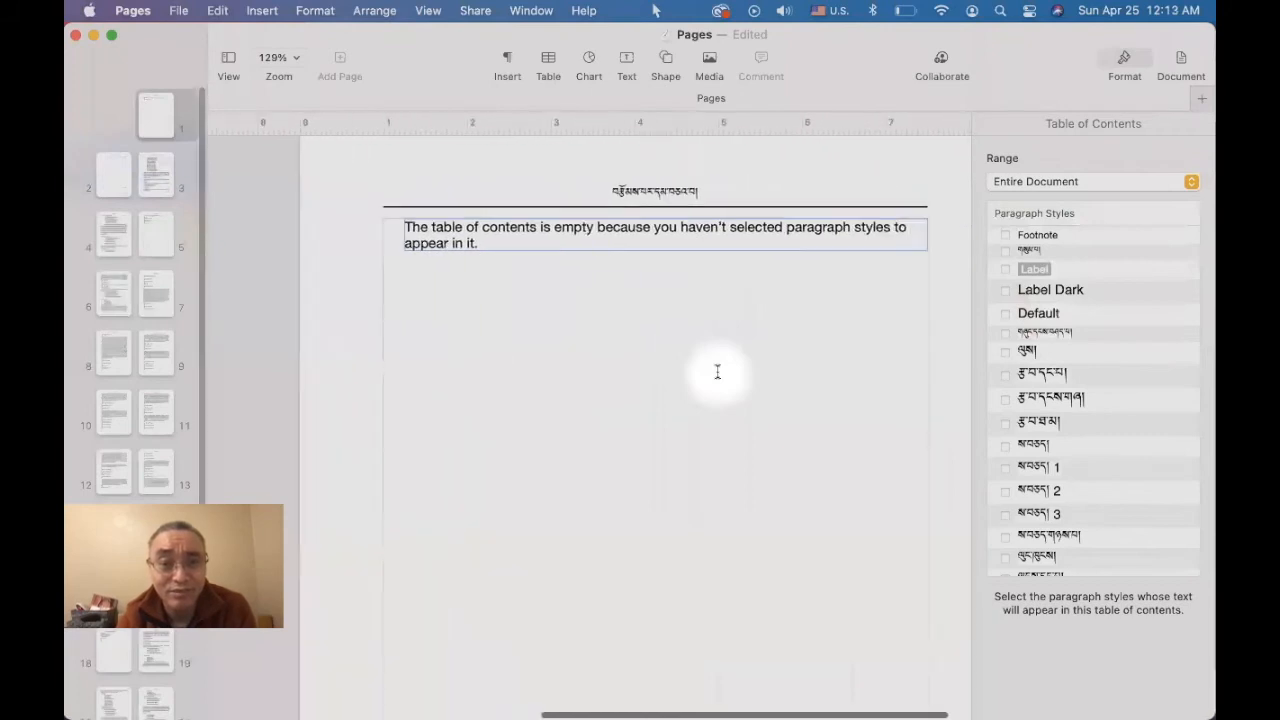
{"action": "scroll", "coordinate": [1080, 345], "scroll_direction": "down", "scroll_amount": 3}
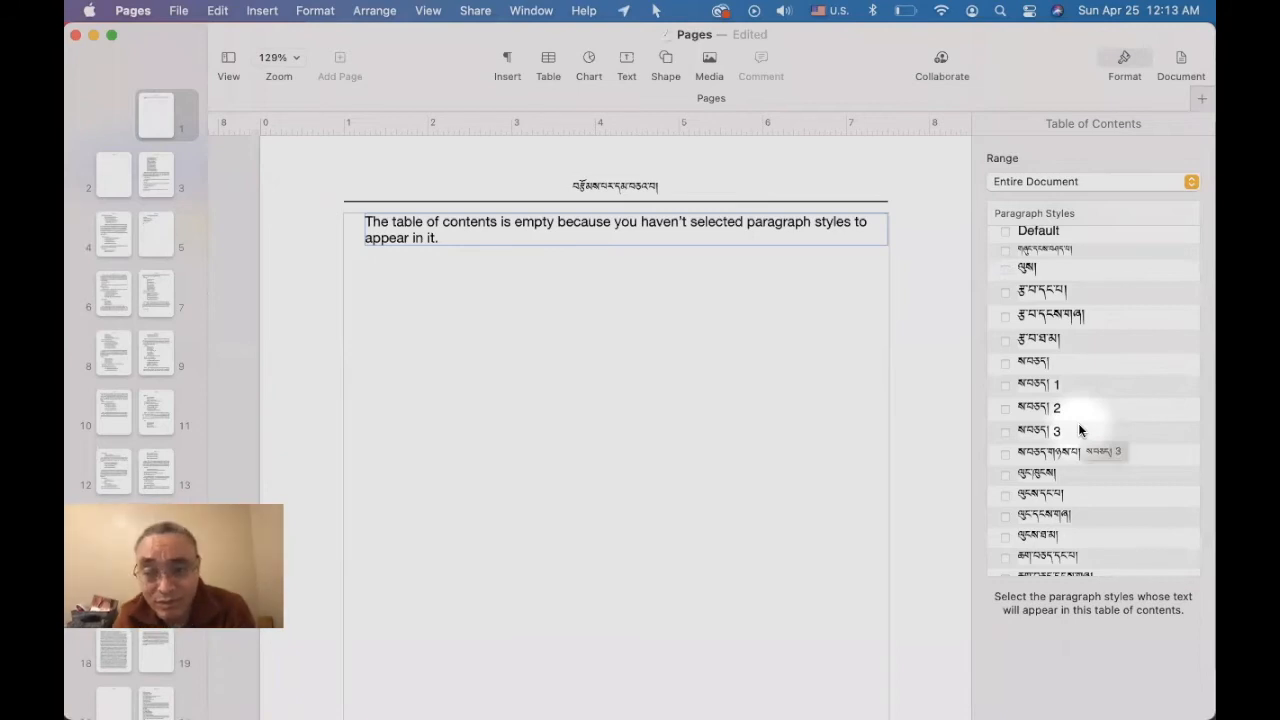
{"action": "left_click", "coordinate": [1005, 385]}
{"action": "left_click", "coordinate": [1005, 408]}
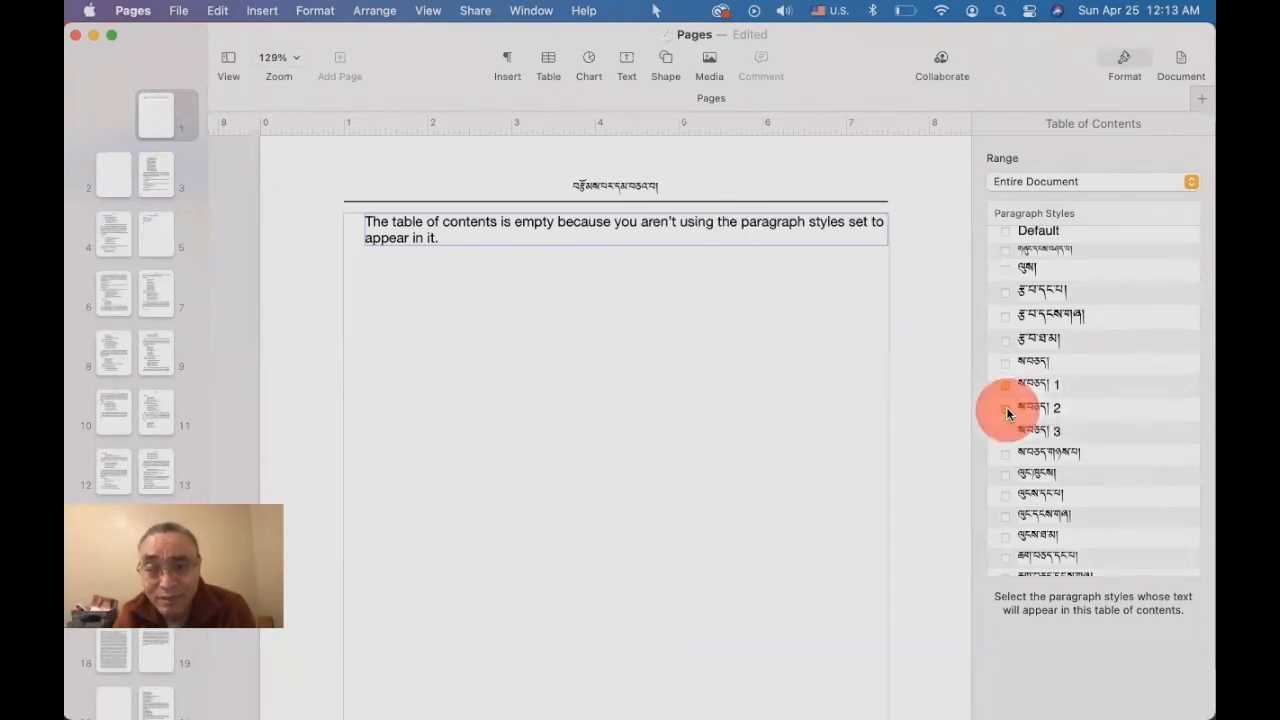
{"action": "left_click", "coordinate": [1005, 431]}
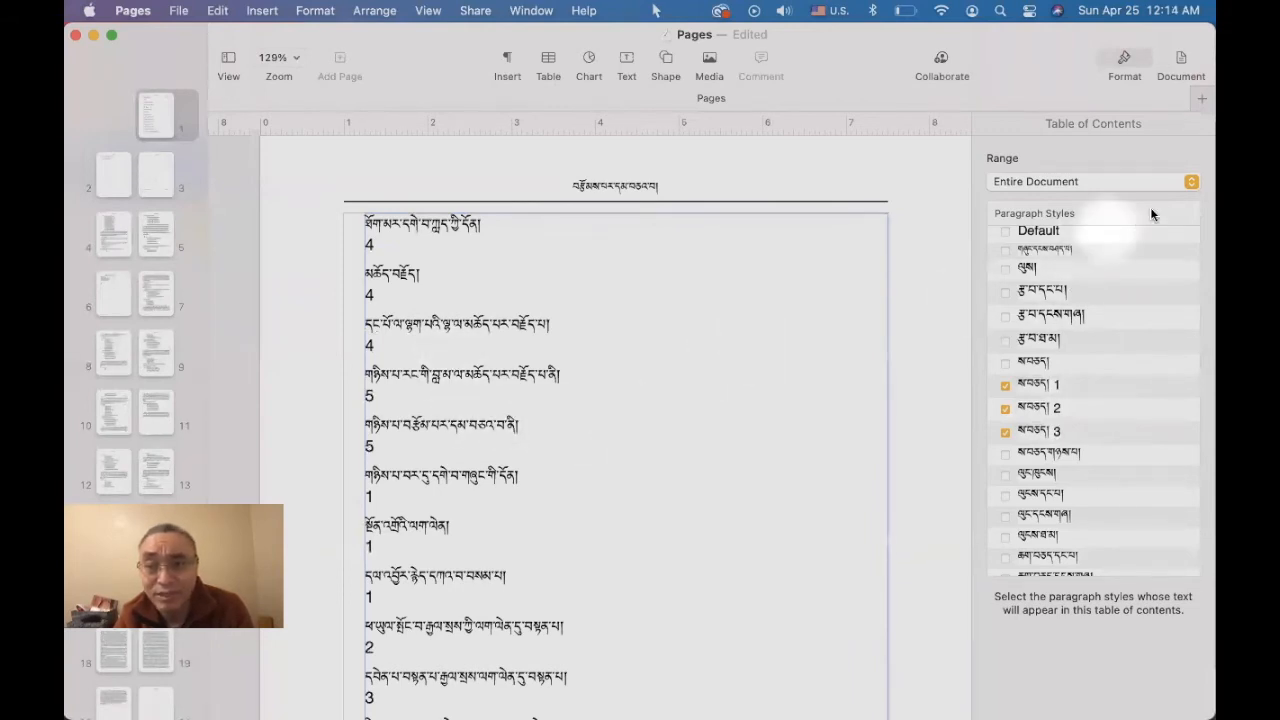
Set the right-aligned tab stop of the third-level table of contents entries to 6.25 in.
{"action": "left_click", "coordinate": [645, 322]}
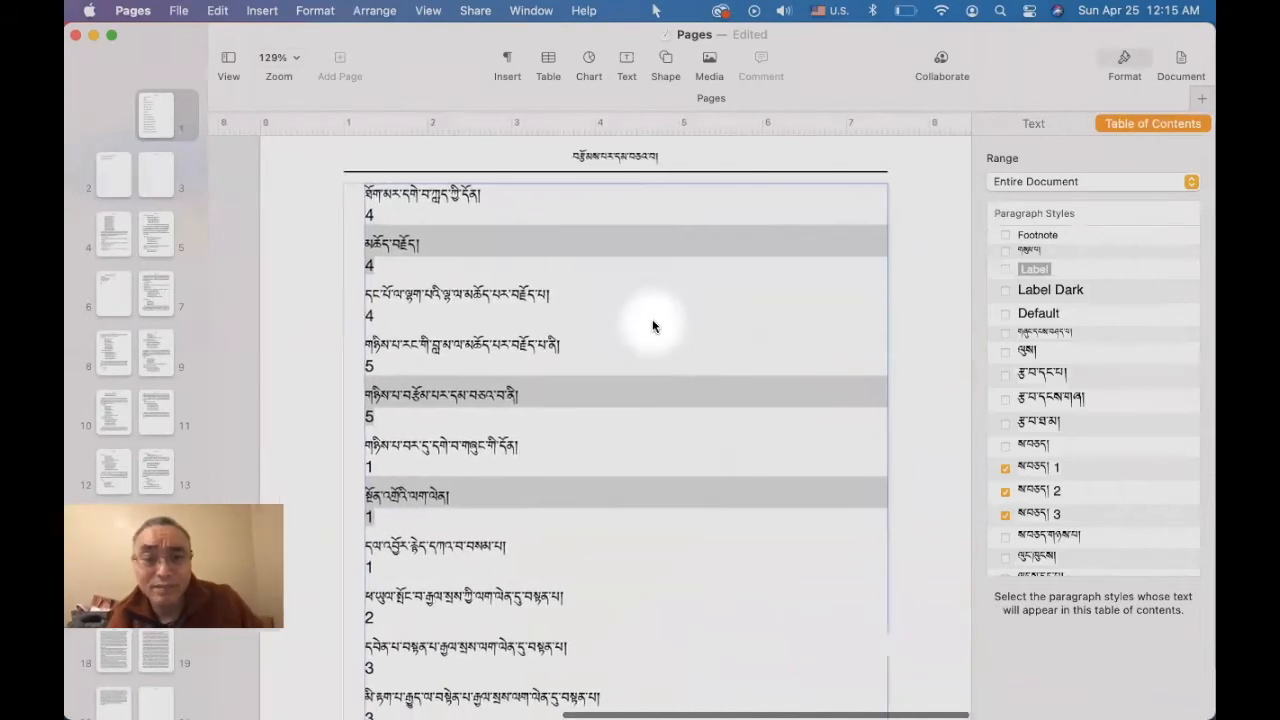
{"action": "left_click", "coordinate": [544, 240]}
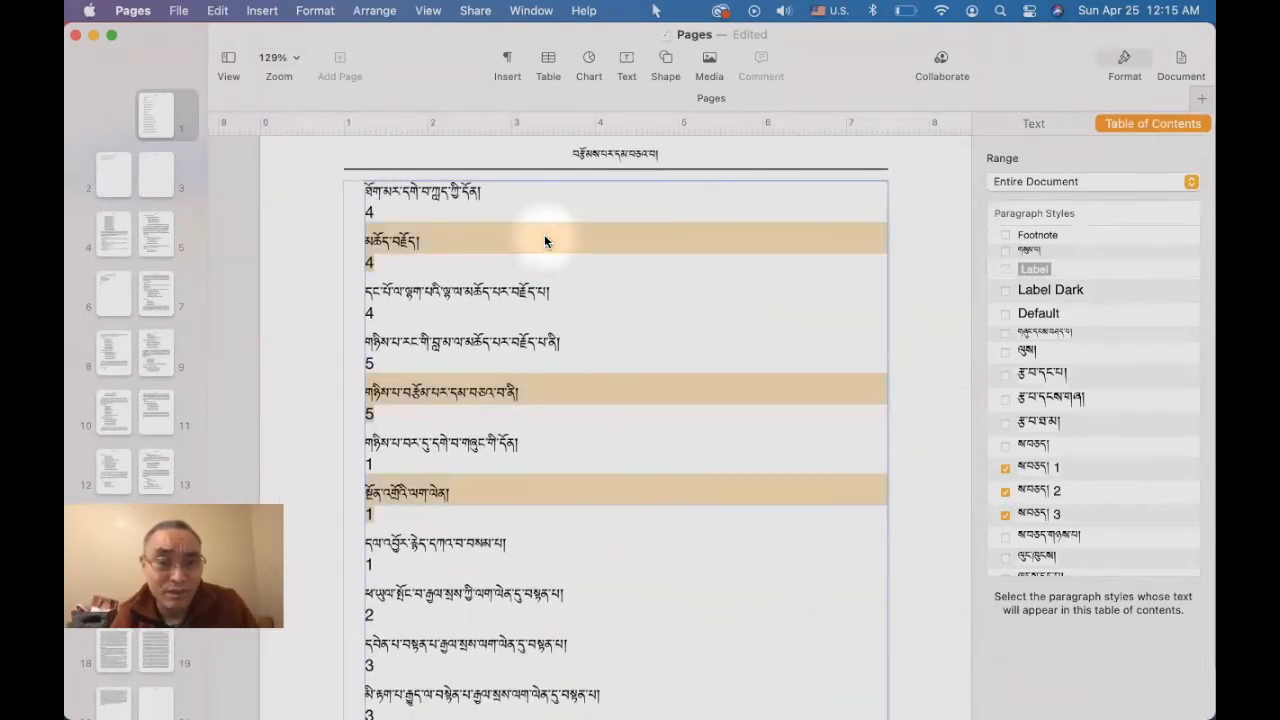
{"action": "left_click", "coordinate": [1032, 126]}
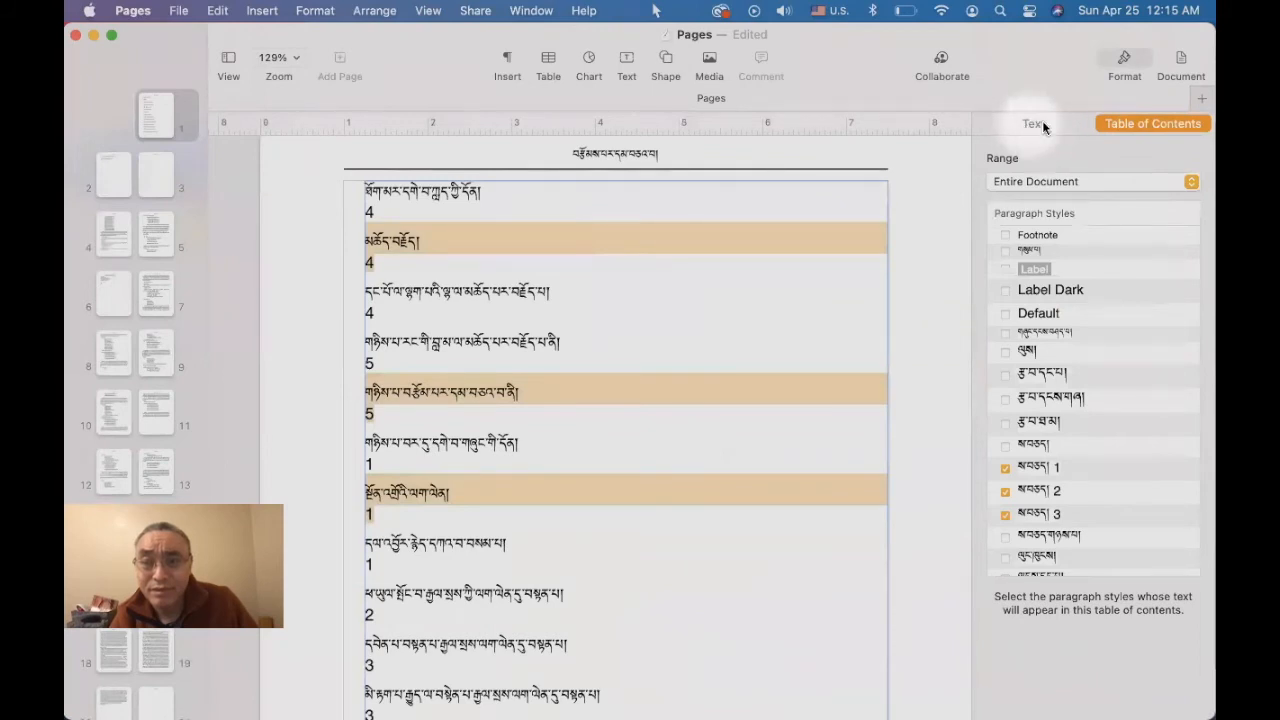
{"action": "left_click", "coordinate": [1031, 123]}
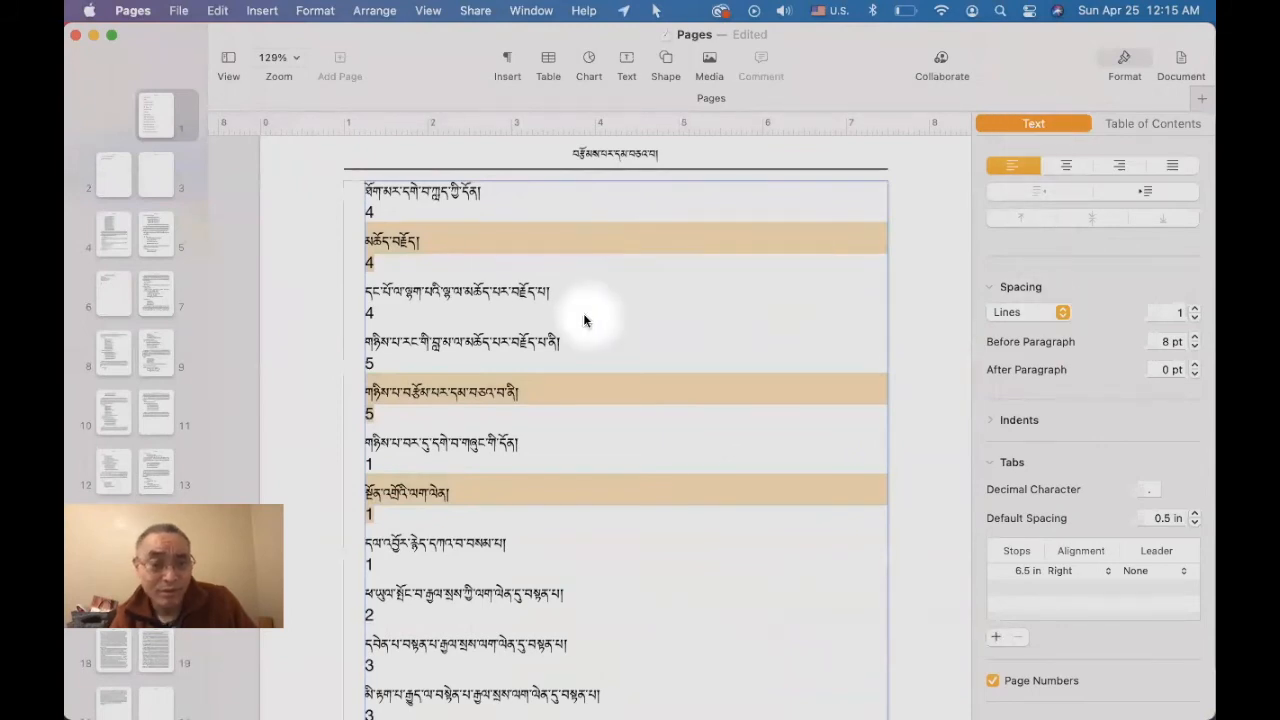
{"action": "left_click", "coordinate": [1025, 570]}
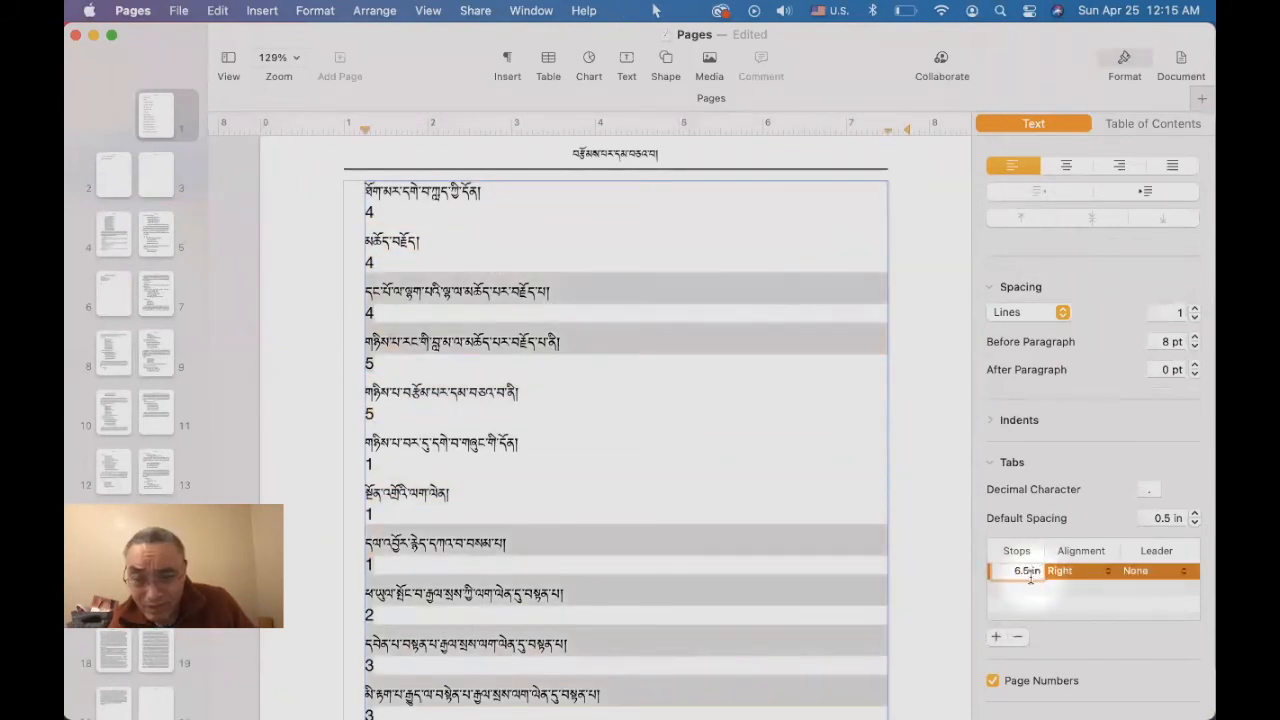
{"action": "type", "text": "2"}
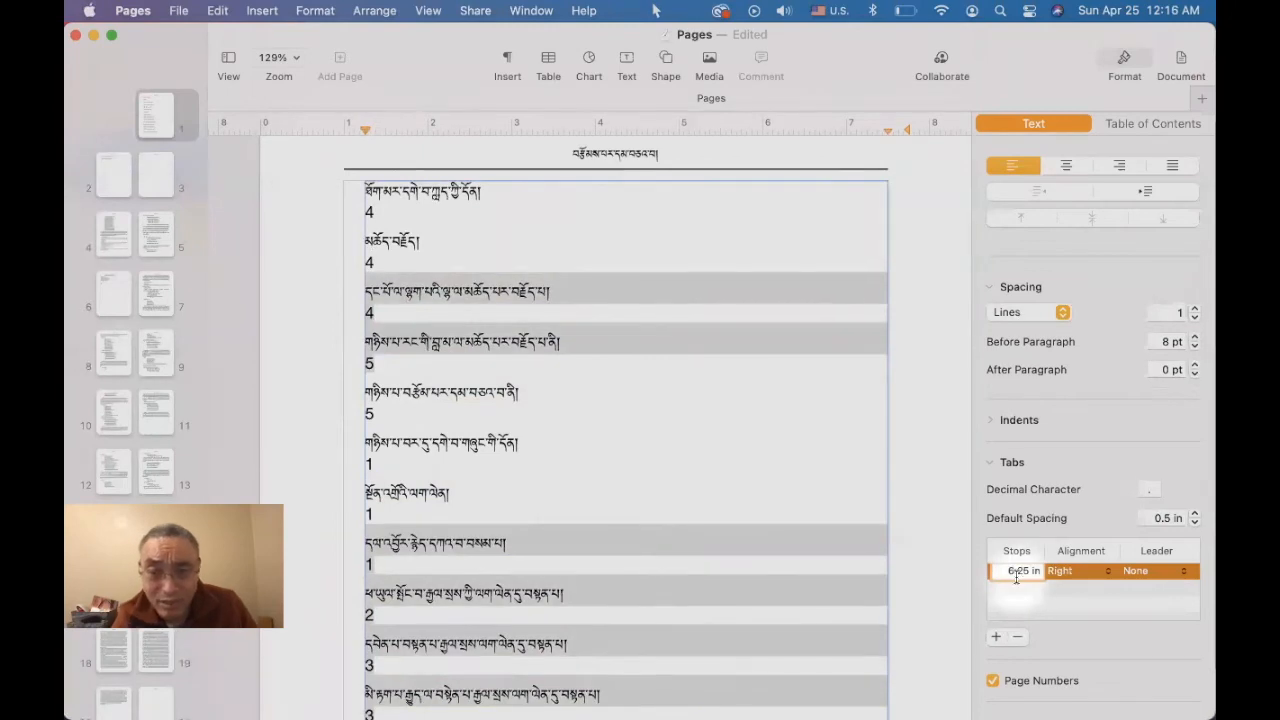
{"action": "key", "text": "Return"}
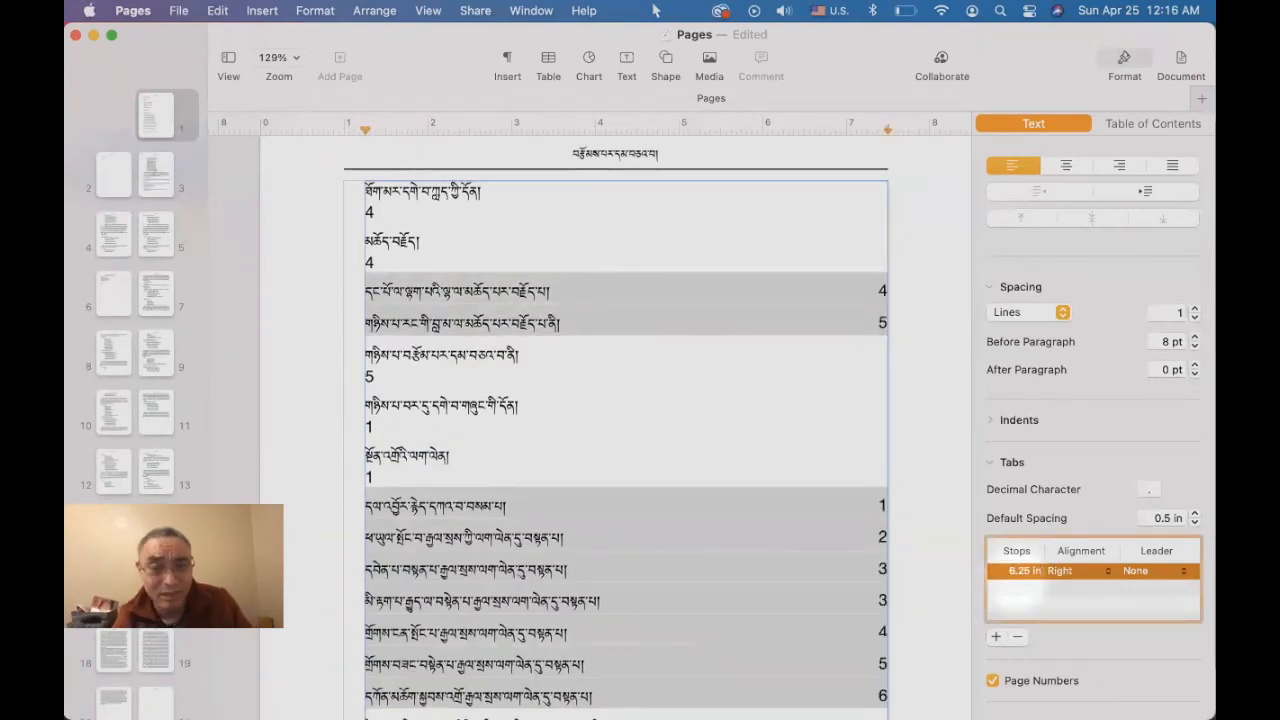
Set the right-aligned tab stop of the second-level table of contents entries to 6.25 in.
{"action": "left_click", "coordinate": [453, 371]}
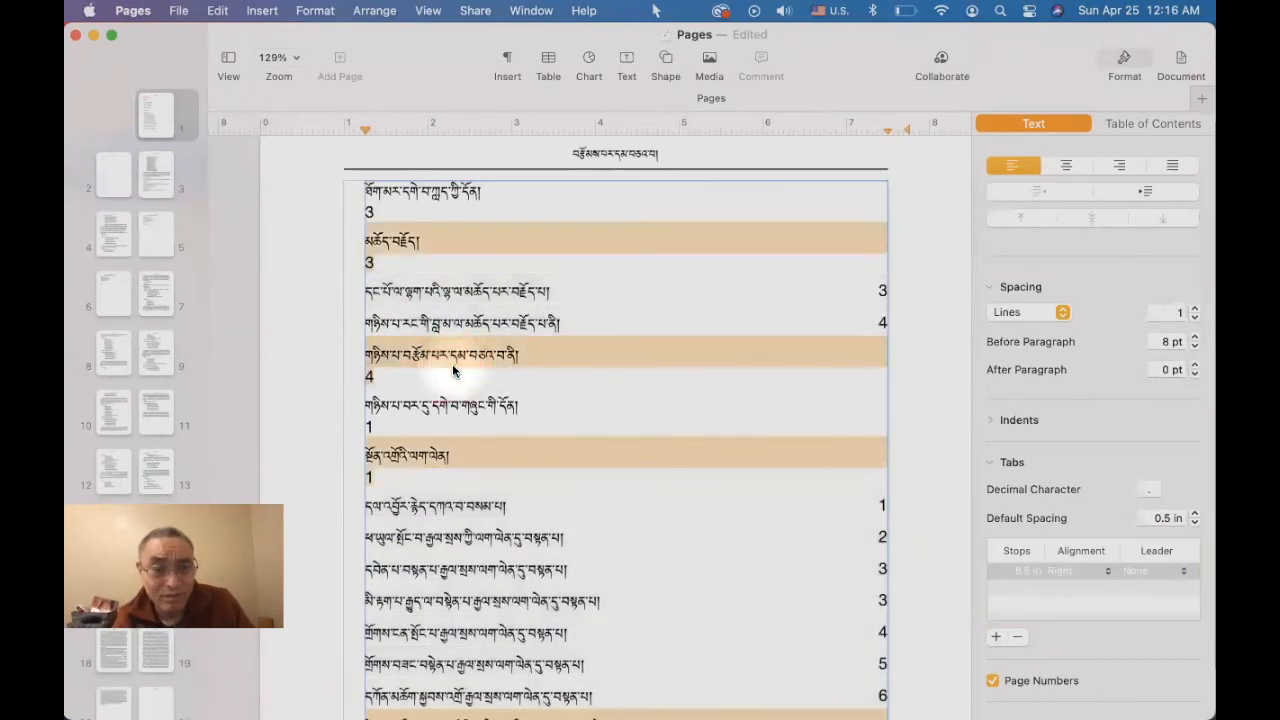
{"action": "left_click", "coordinate": [1021, 570]}
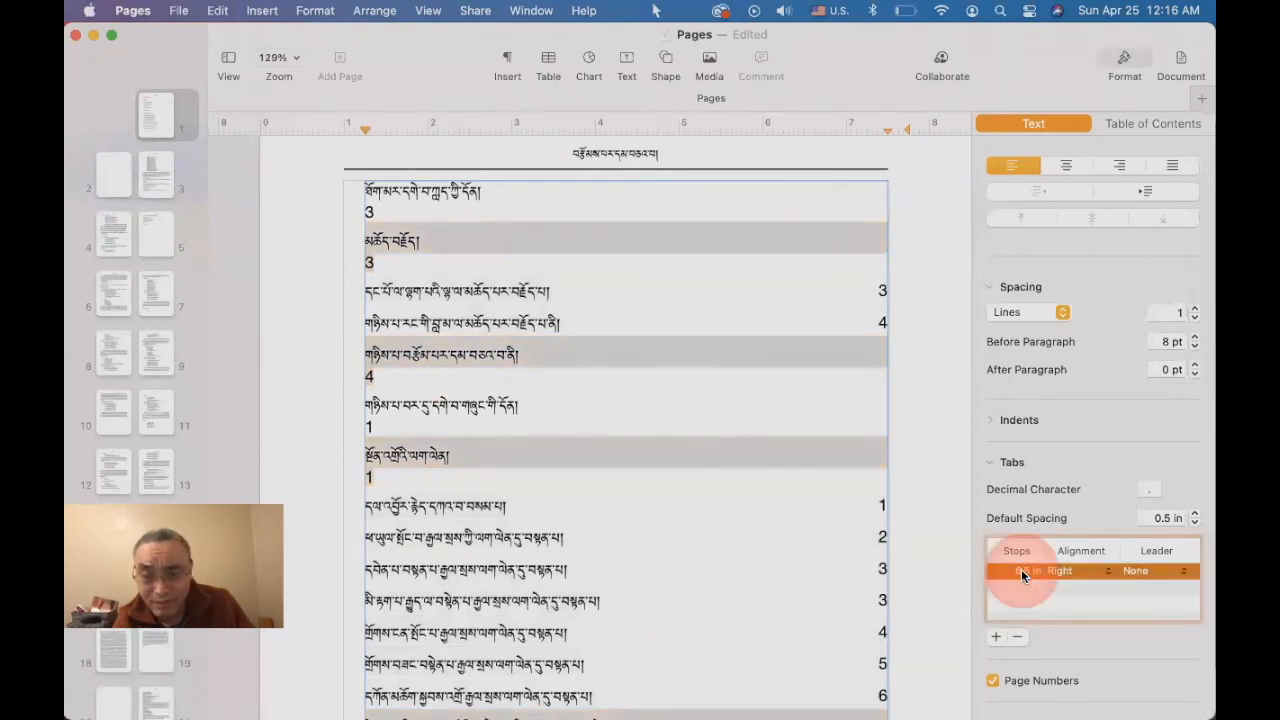
{"action": "double_click", "coordinate": [1024, 570]}
{"action": "type", "text": "6.25"}
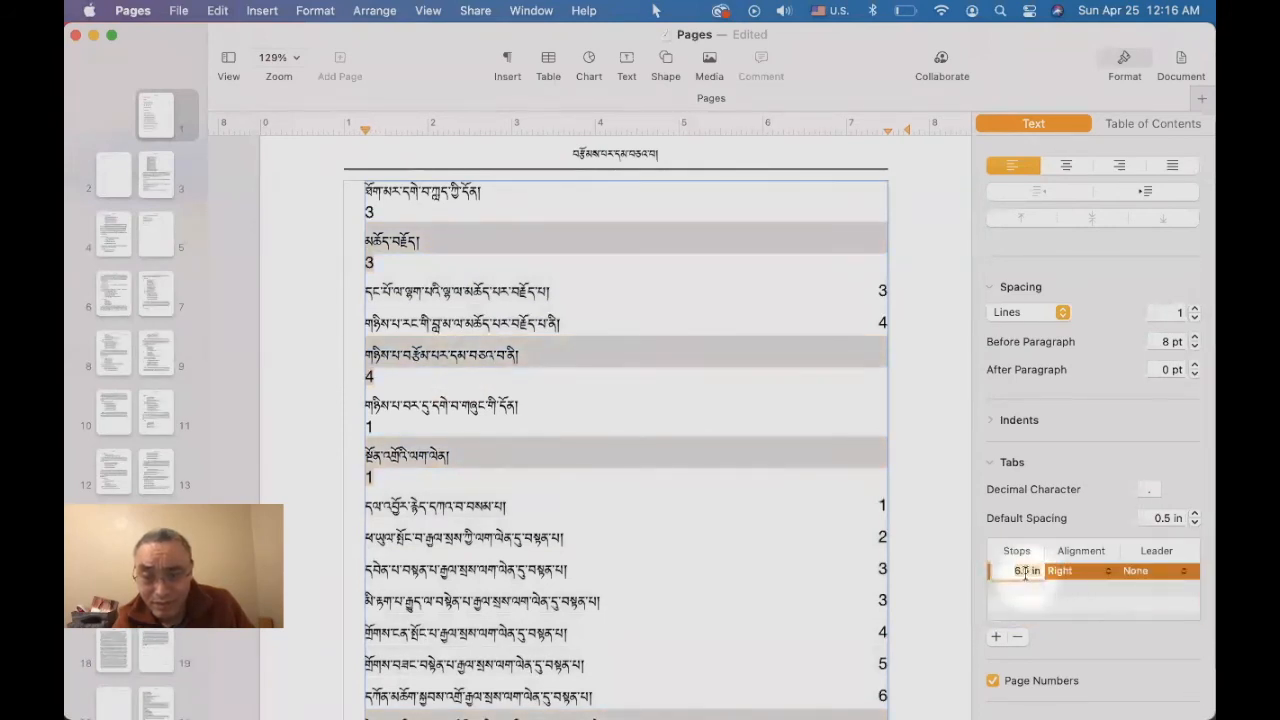
{"action": "key", "text": "Return"}
Set the right-aligned tab stop of the top-level table of contents entries to 6.25 in.
{"action": "left_click", "coordinate": [476, 378]}
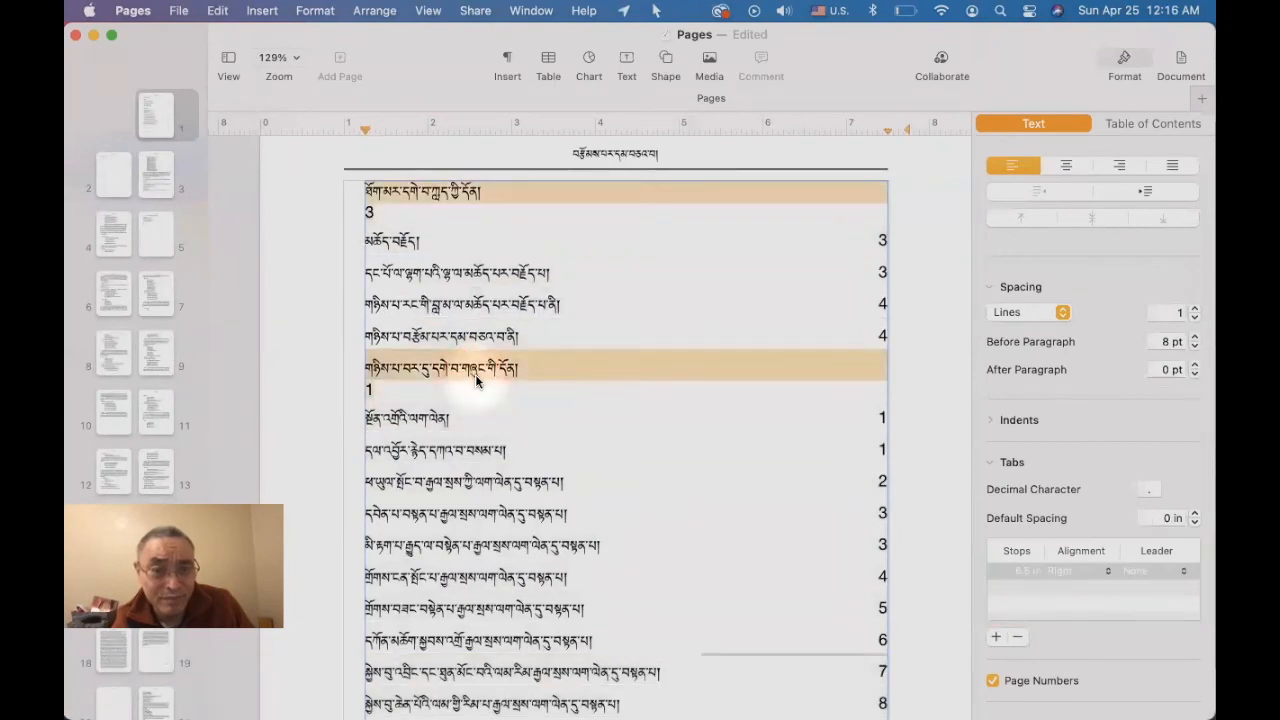
{"action": "left_click", "coordinate": [1026, 569]}
{"action": "left_click", "coordinate": [1024, 570]}
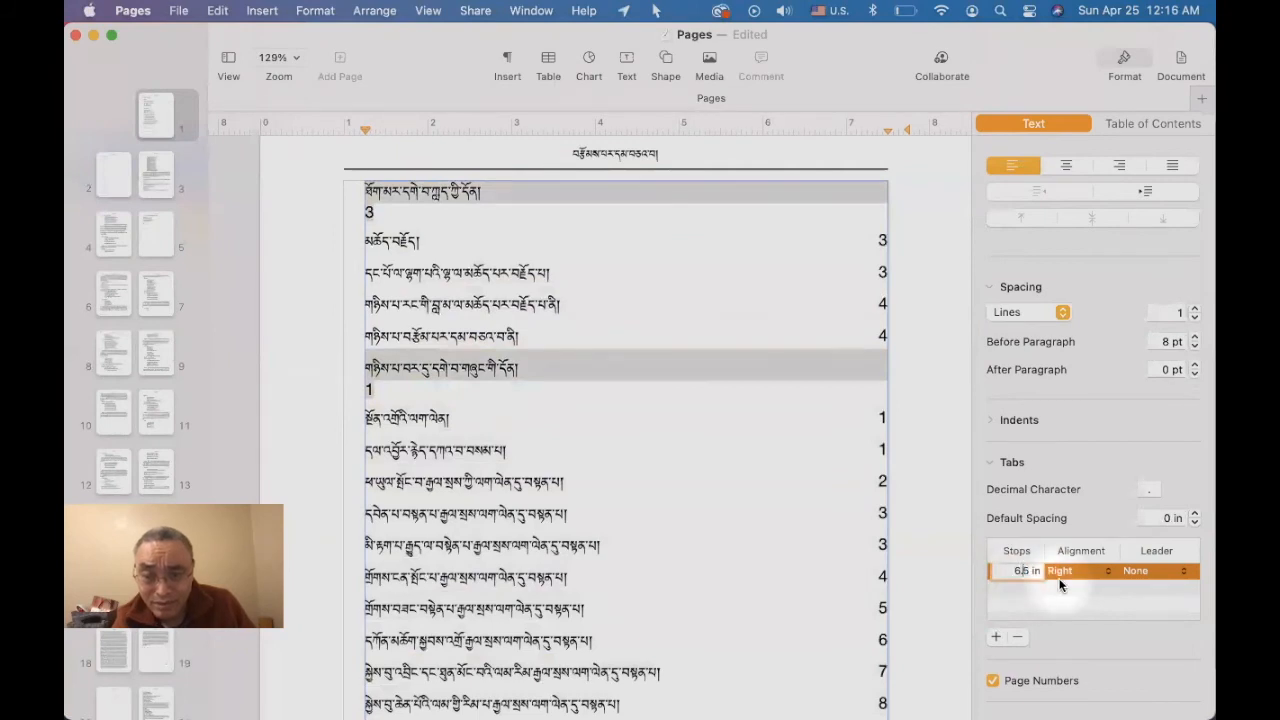
{"action": "key", "text": "Return"}
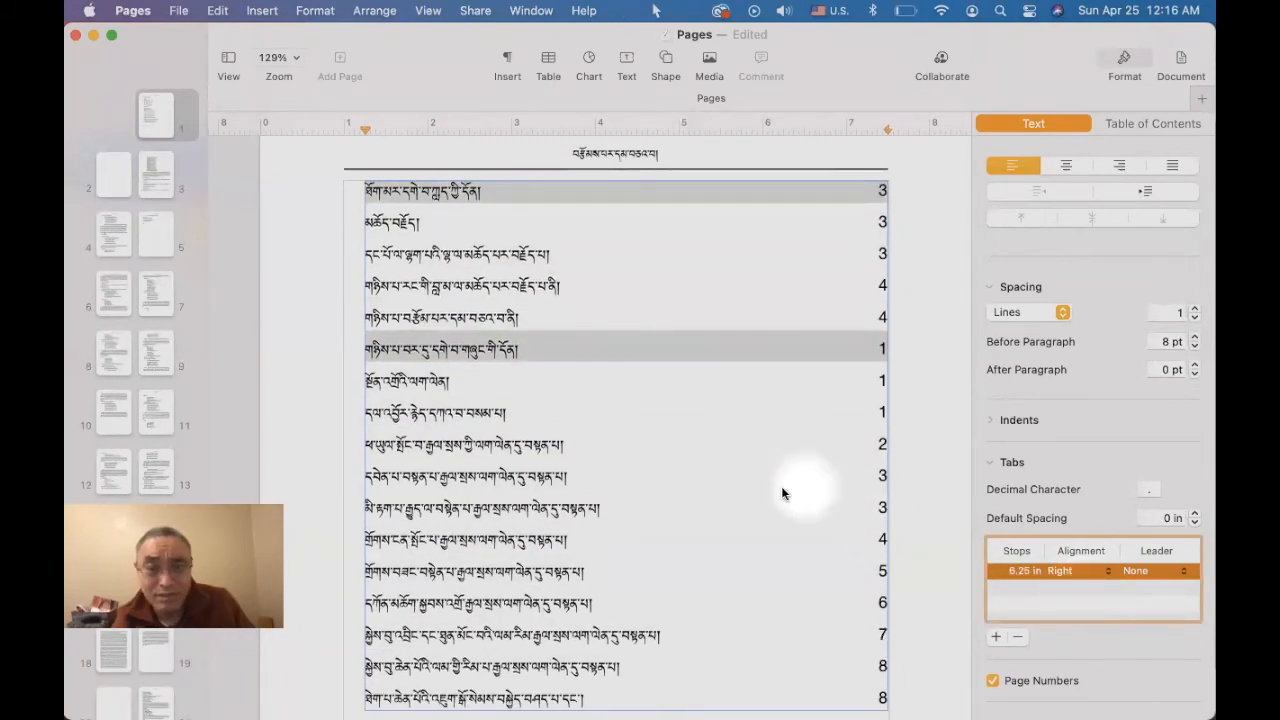
Set the first-line indent of the second-level table of contents entries to 0.25 in.
{"action": "scroll", "coordinate": [688, 460], "scroll_direction": "down", "scroll_amount": 5}
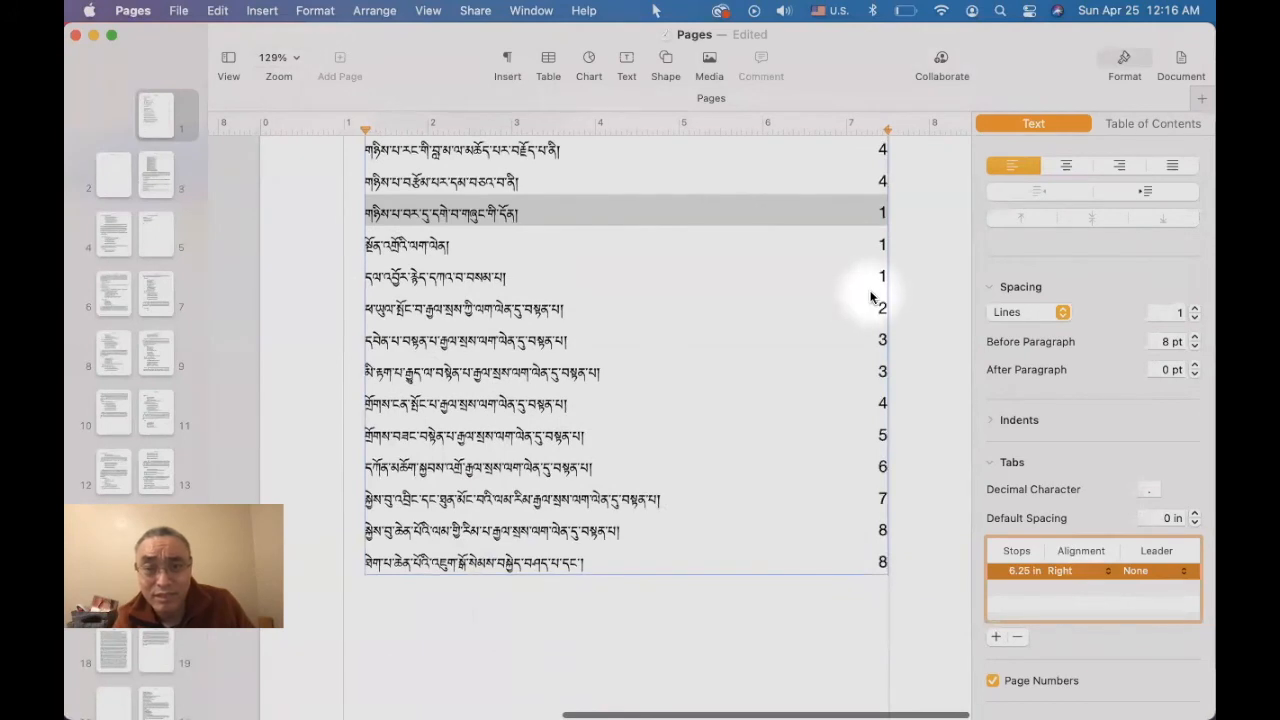
{"action": "scroll", "coordinate": [430, 270], "scroll_direction": "up", "scroll_amount": 6}
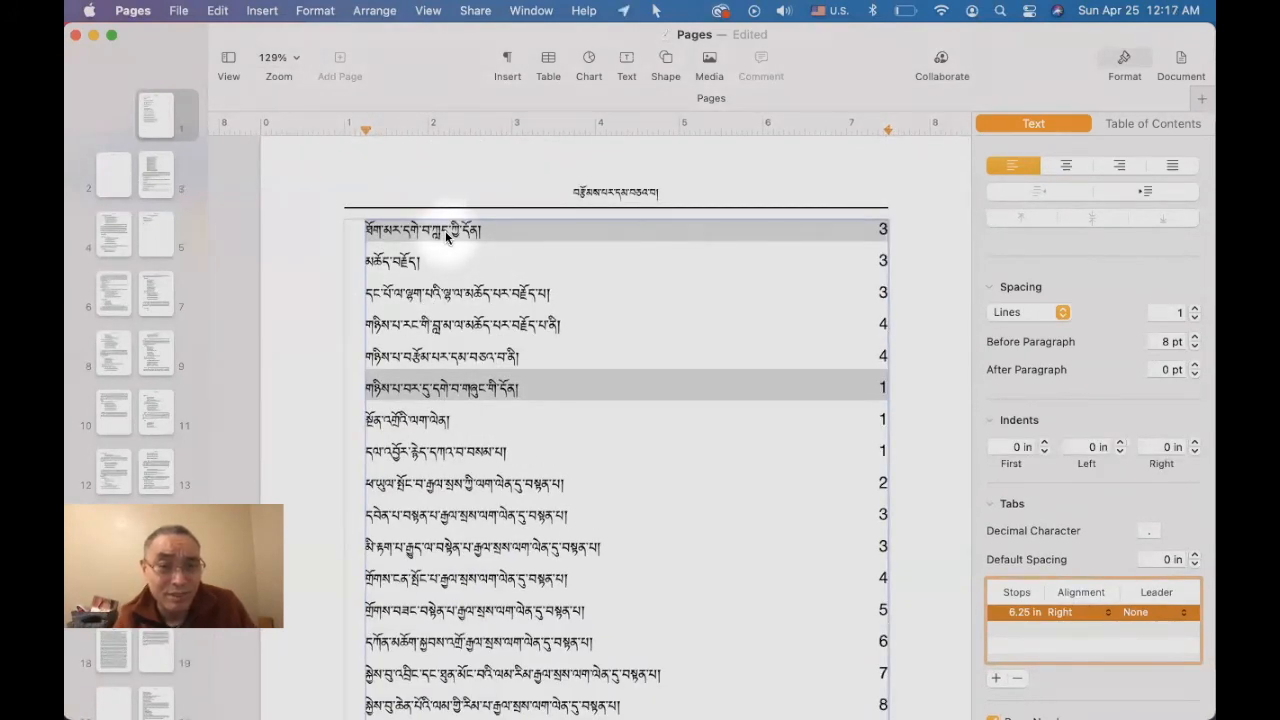
{"action": "left_click", "coordinate": [403, 264]}
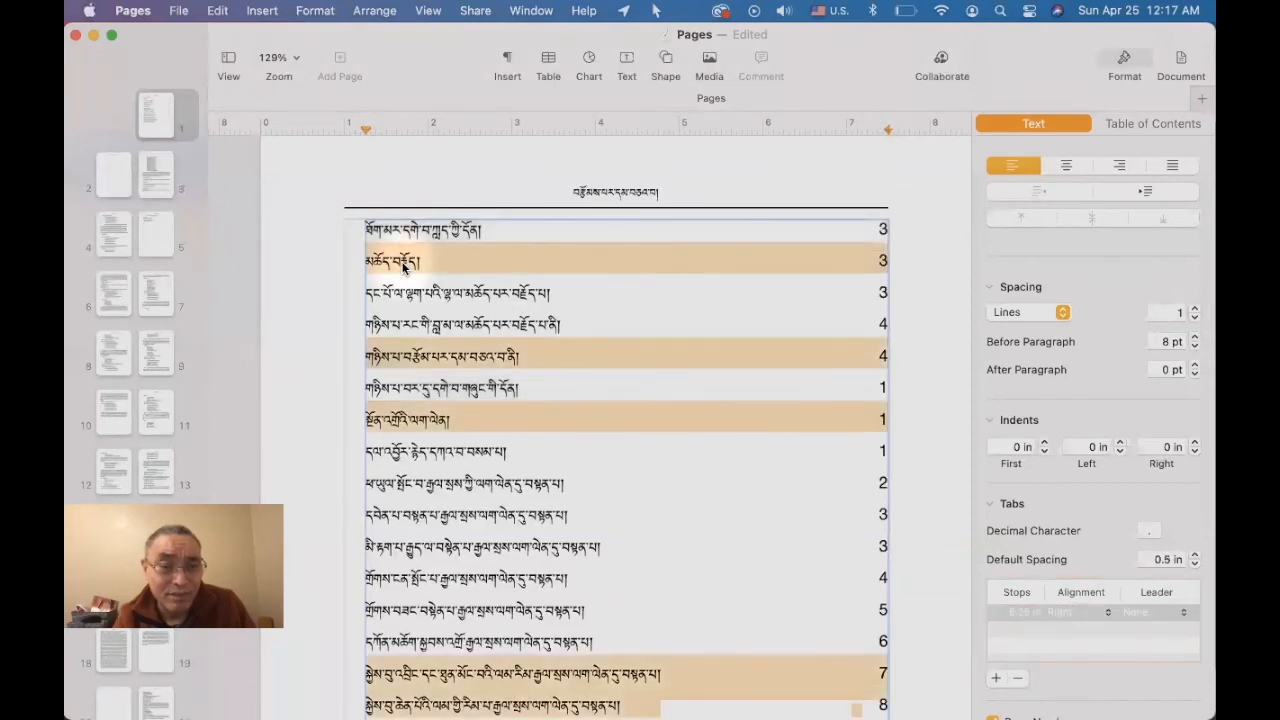
{"action": "left_click", "coordinate": [1044, 442]}
{"action": "left_click", "coordinate": [1044, 442]}
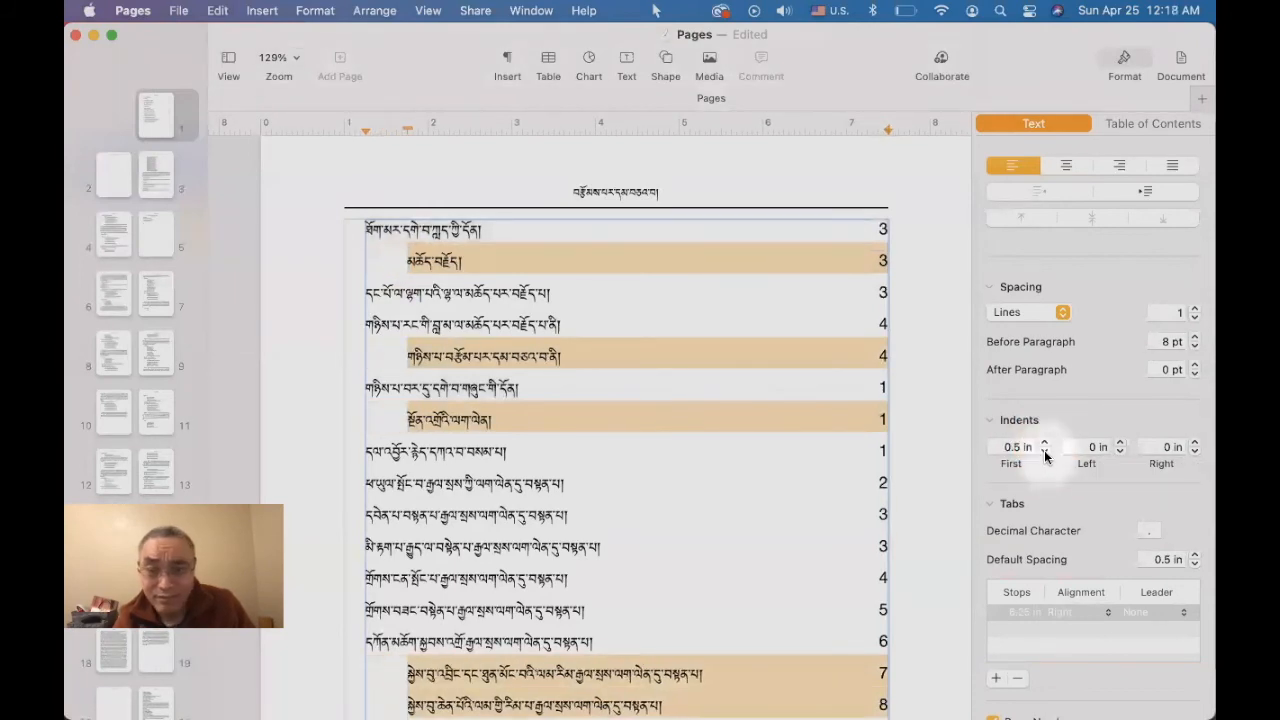
{"action": "left_click", "coordinate": [1045, 452]}
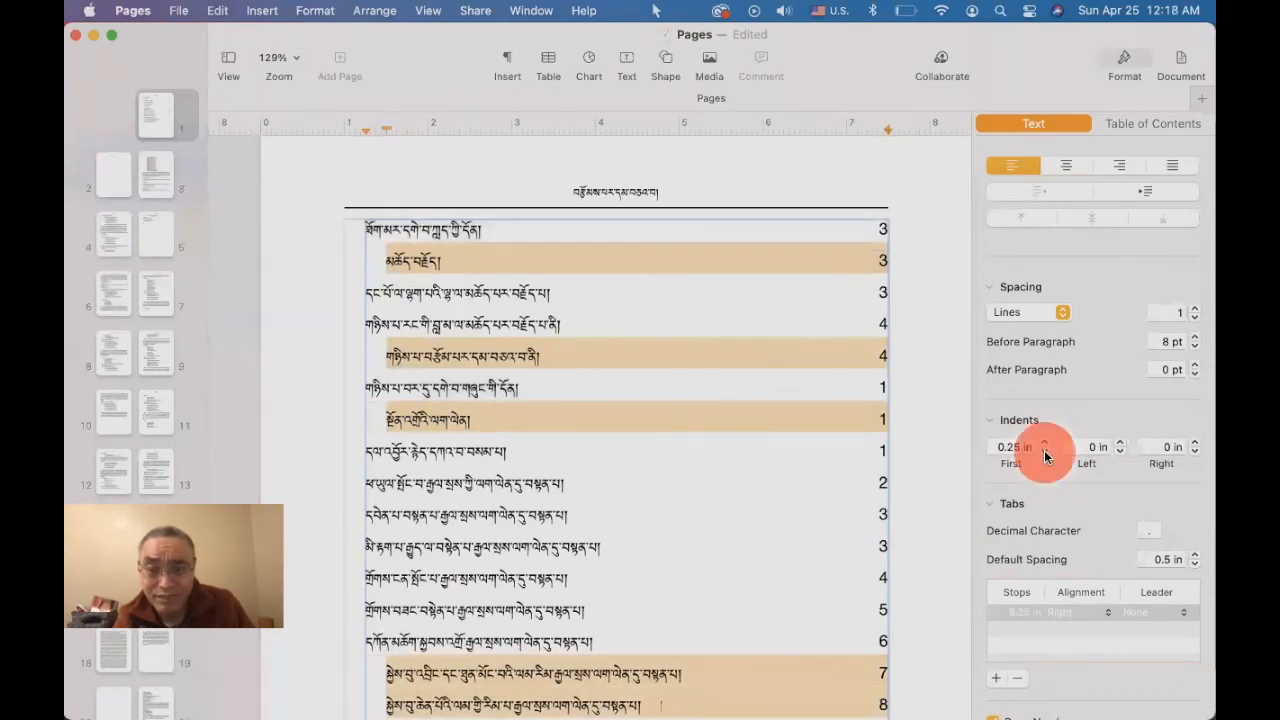
Set the first-line indent of the third-level table of contents entries to 0.5 in.
{"action": "left_click", "coordinate": [497, 321]}
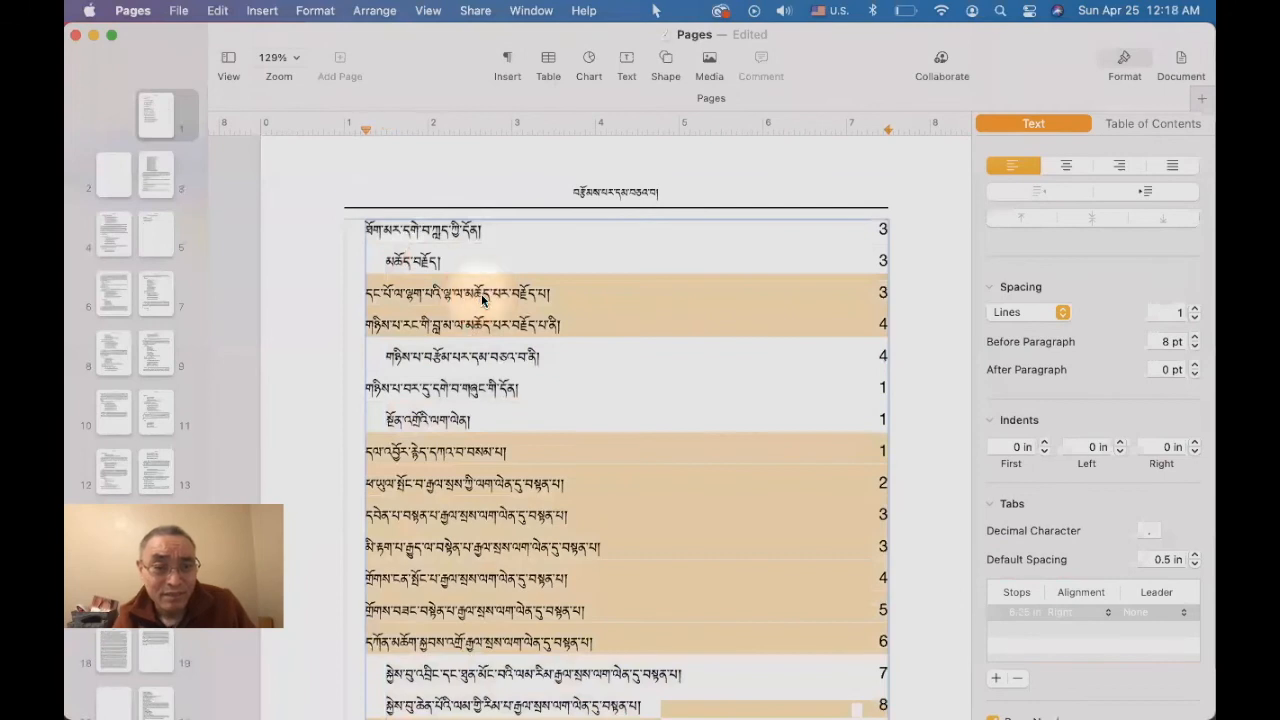
{"action": "left_click", "coordinate": [1044, 442]}
{"action": "left_click", "coordinate": [1044, 442]}
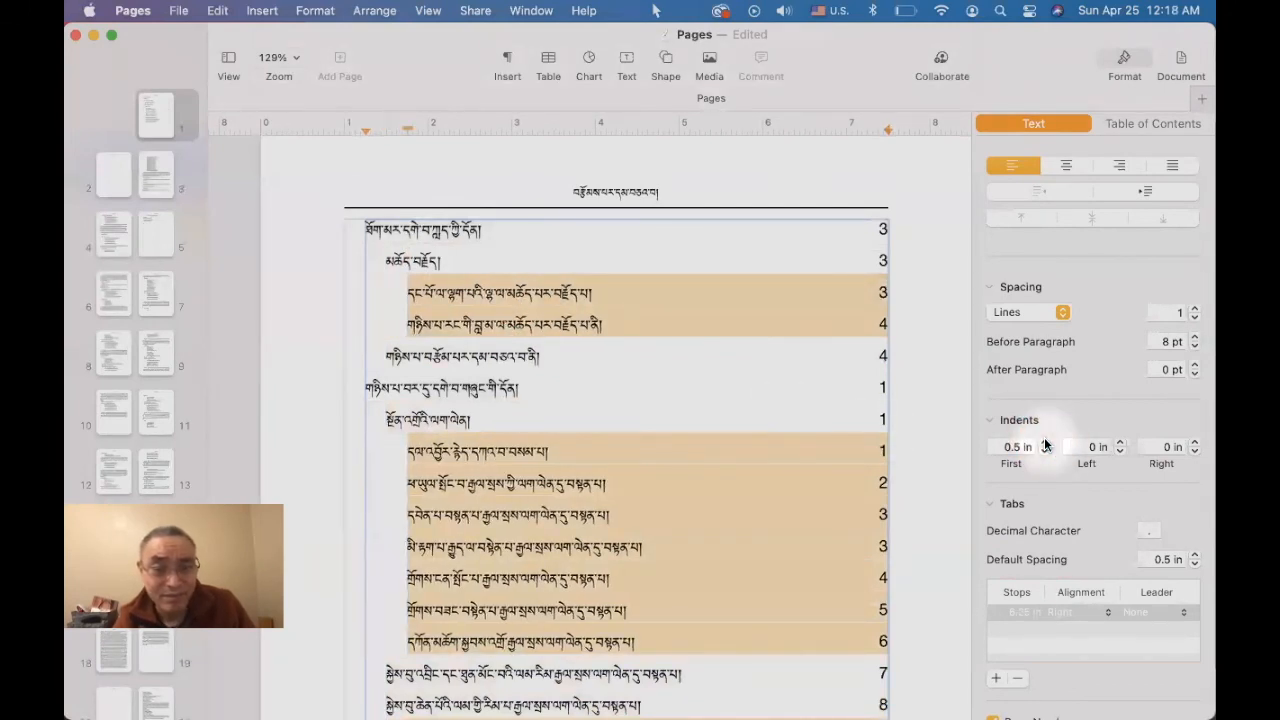
{"action": "left_click", "coordinate": [708, 546]}
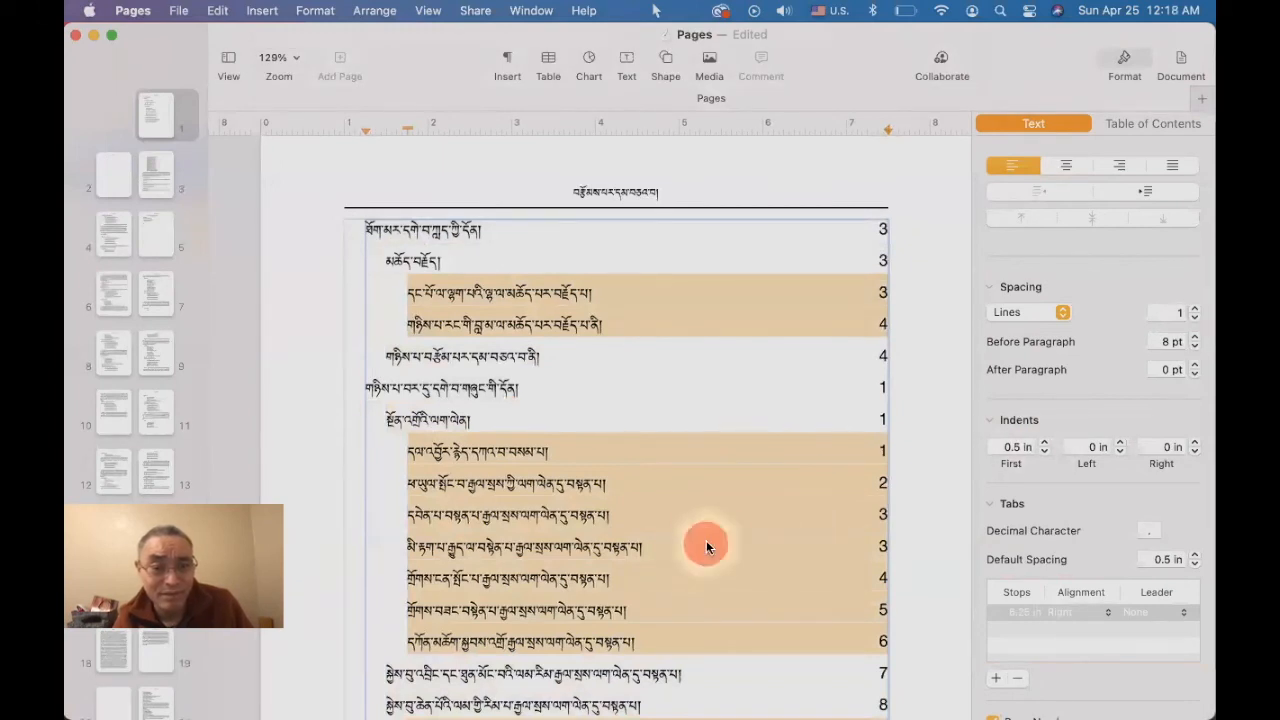
{"action": "left_click", "coordinate": [527, 578]}
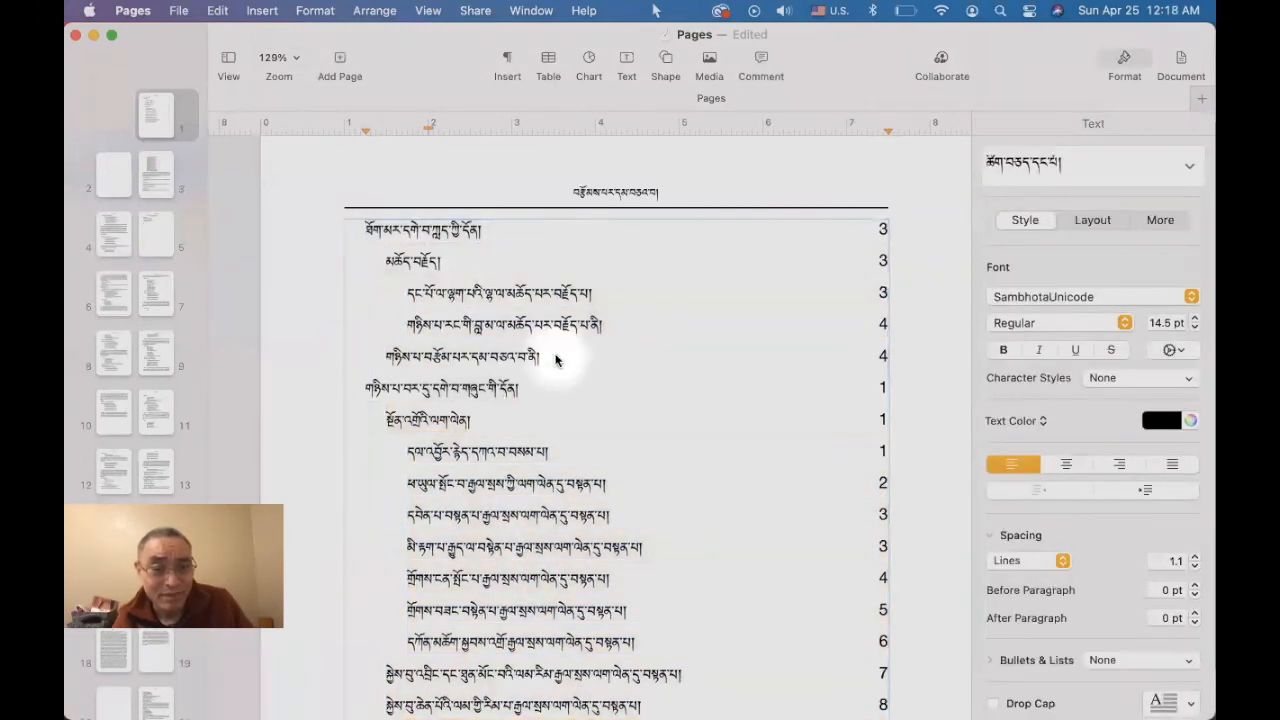
Add a dashed leader line to the 6.25 in tab stop of the top-level table of contents entries.
{"action": "scroll", "coordinate": [555, 360], "scroll_direction": "down", "scroll_amount": 5}
{"action": "scroll", "coordinate": [557, 360], "scroll_direction": "up", "scroll_amount": 5}
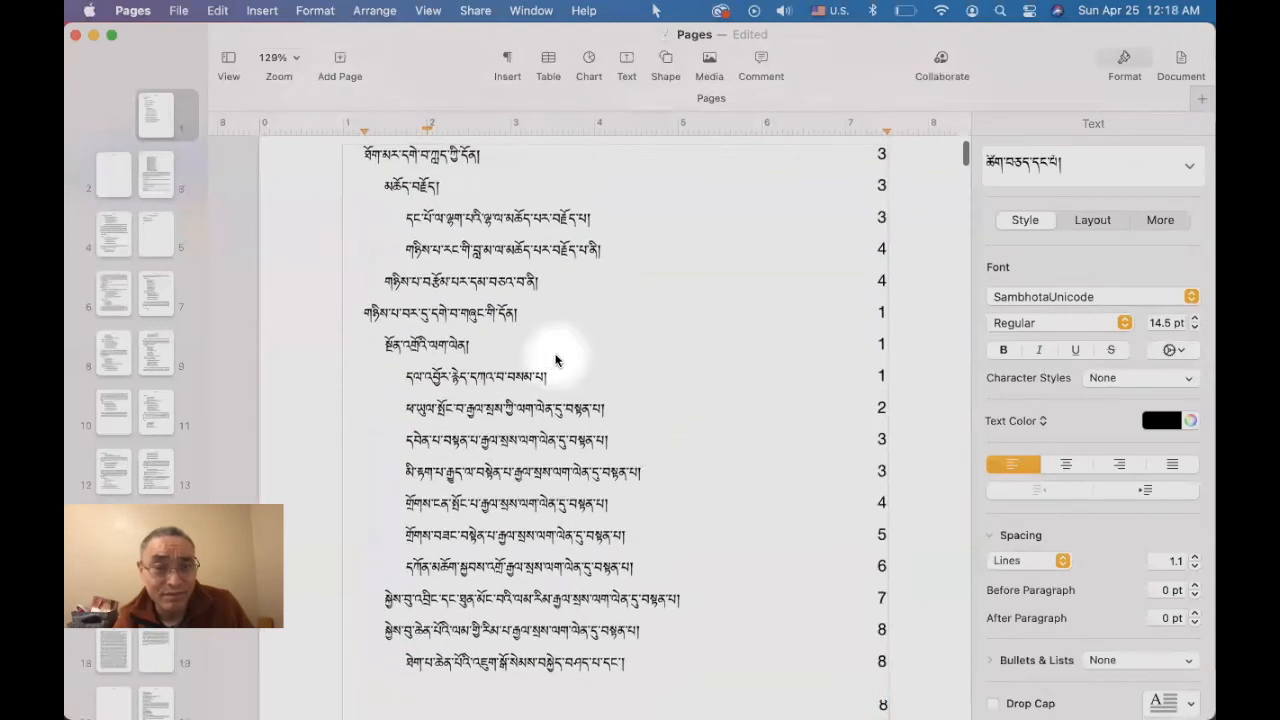
{"action": "left_click", "coordinate": [936, 588]}
{"action": "left_click", "coordinate": [432, 234]}
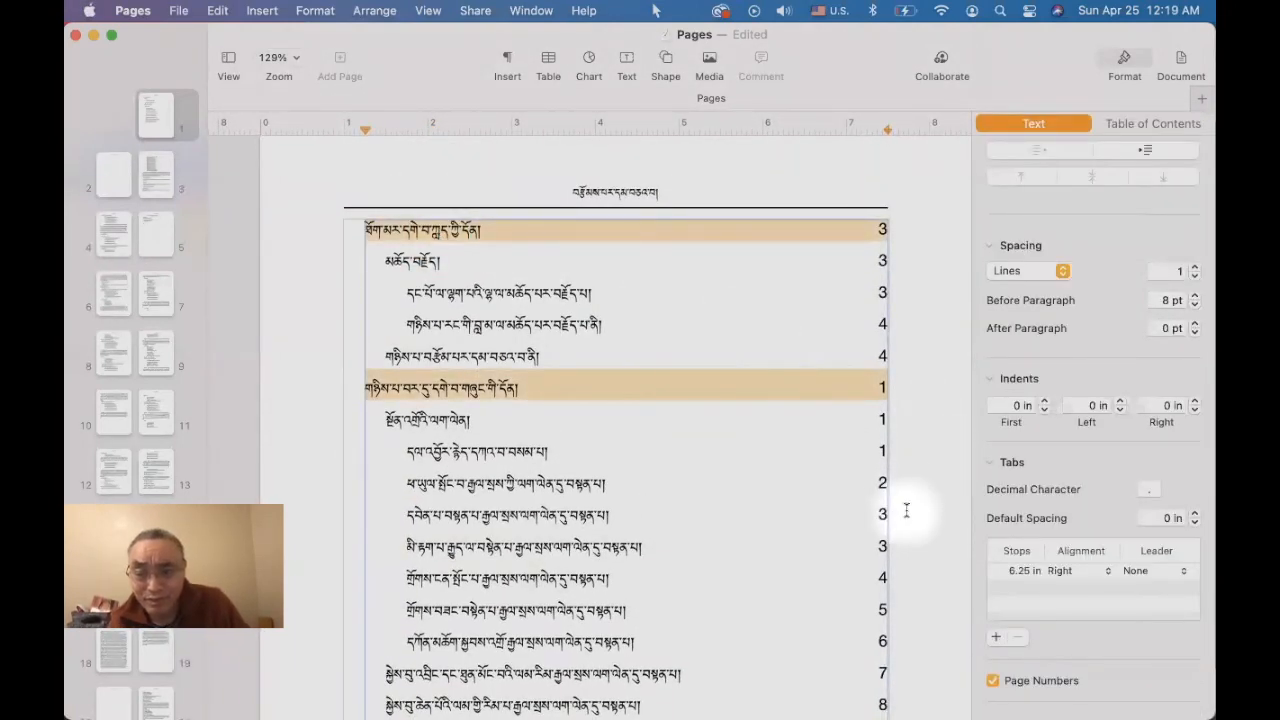
{"action": "left_click", "coordinate": [1183, 574]}
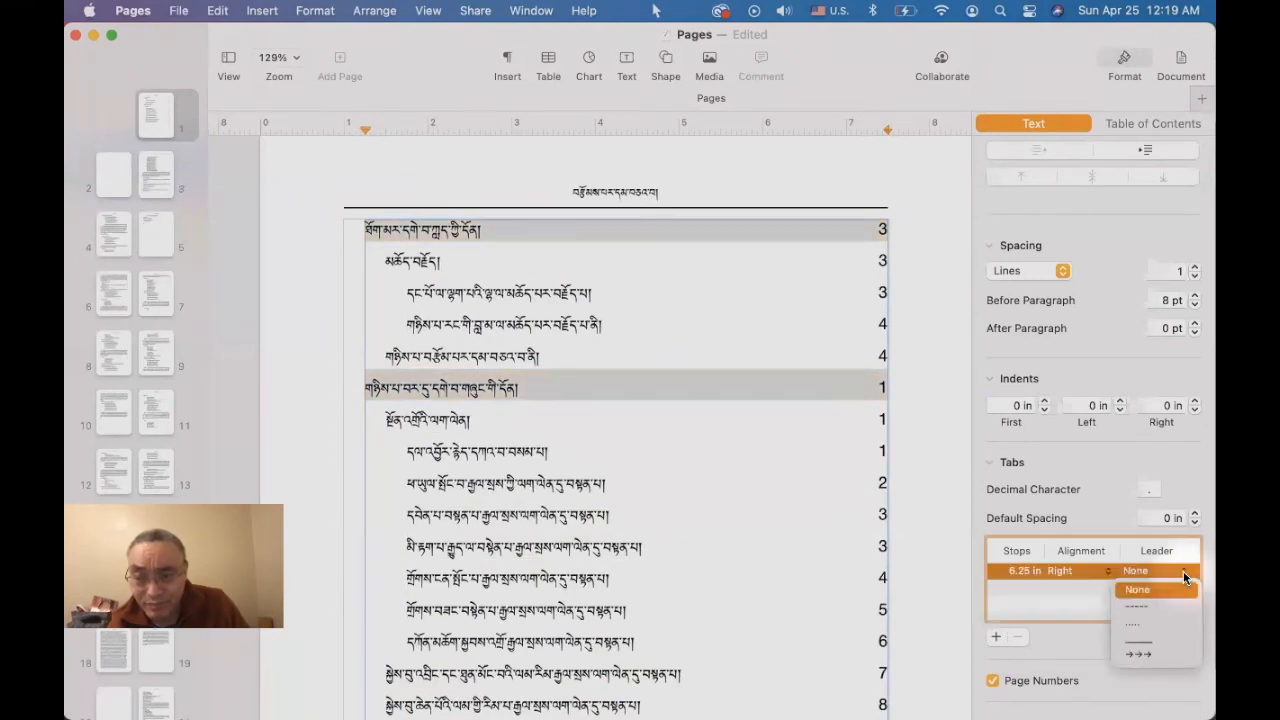
{"action": "left_click", "coordinate": [1143, 607]}
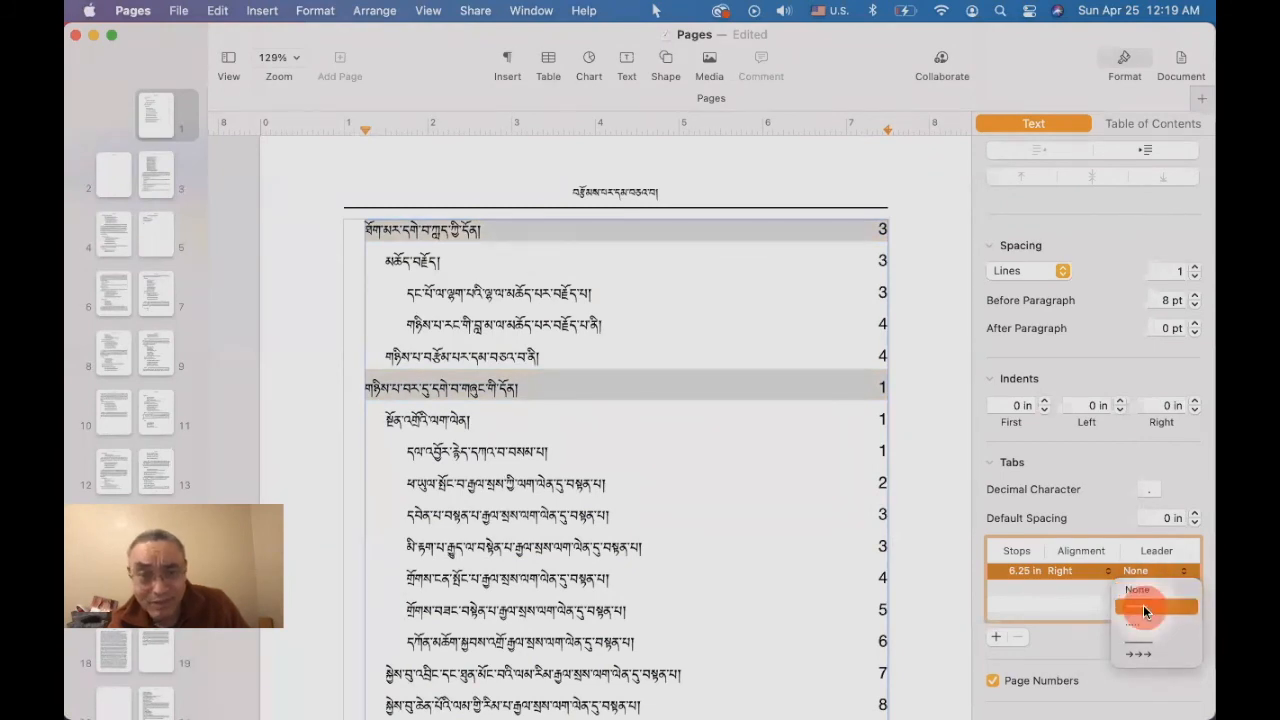
{"action": "left_click", "coordinate": [1148, 603]}
{"action": "left_click", "coordinate": [1148, 606]}
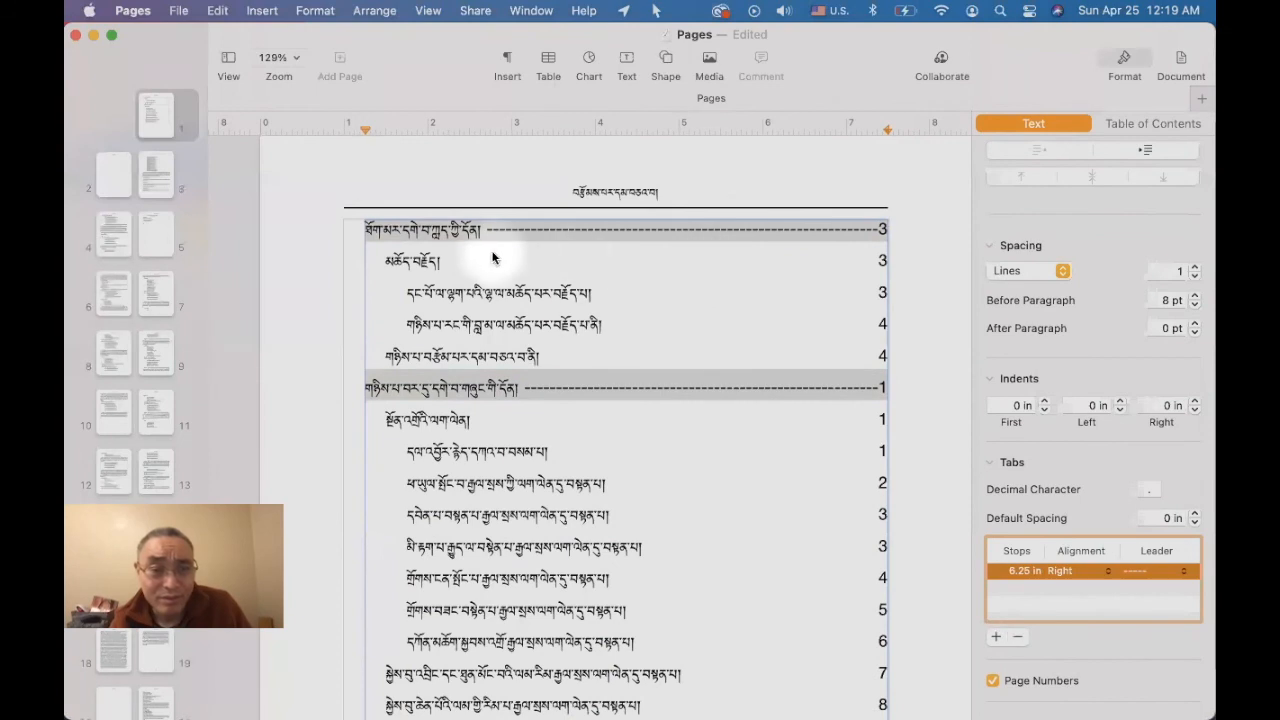
Add a dashed leader line to the right-aligned tab stop of the second-level table of contents entries.
{"action": "left_click", "coordinate": [446, 262]}
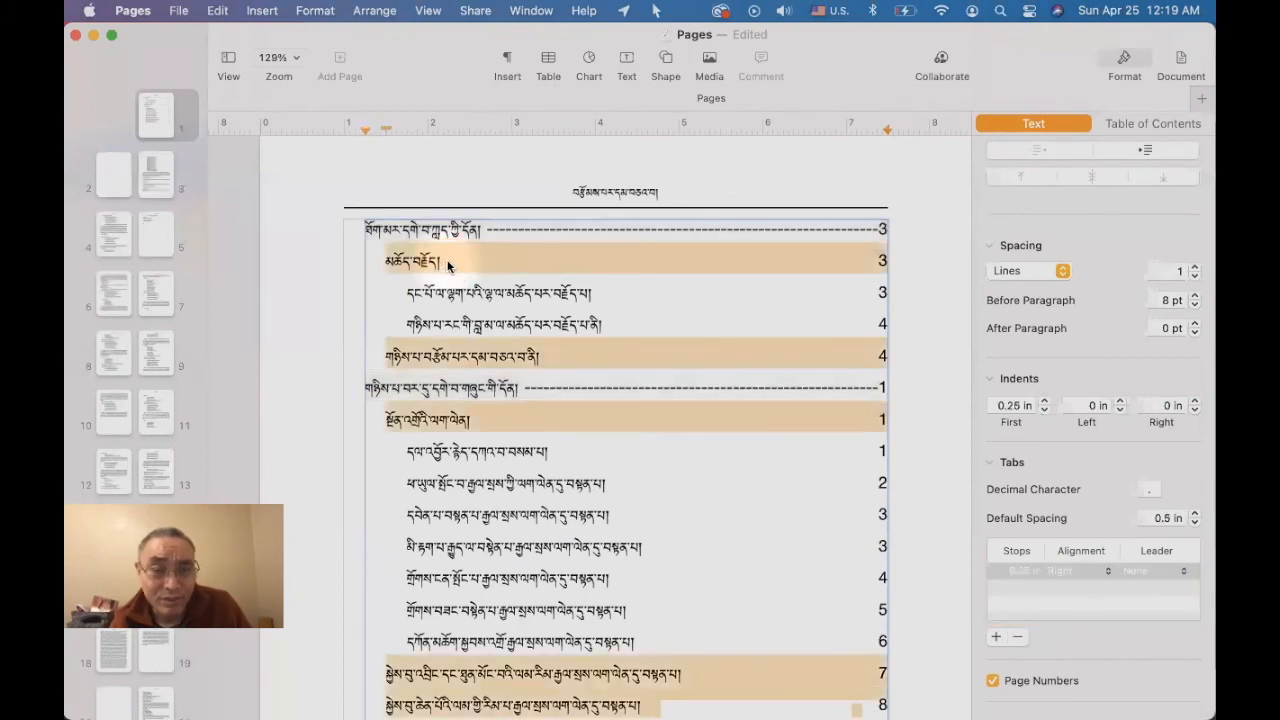
{"action": "left_click", "coordinate": [1183, 572]}
{"action": "left_click", "coordinate": [1145, 605]}
Add a dashed leader line to the 6.25 in tab stop of the third-level table of contents entries.
{"action": "left_click", "coordinate": [585, 298]}
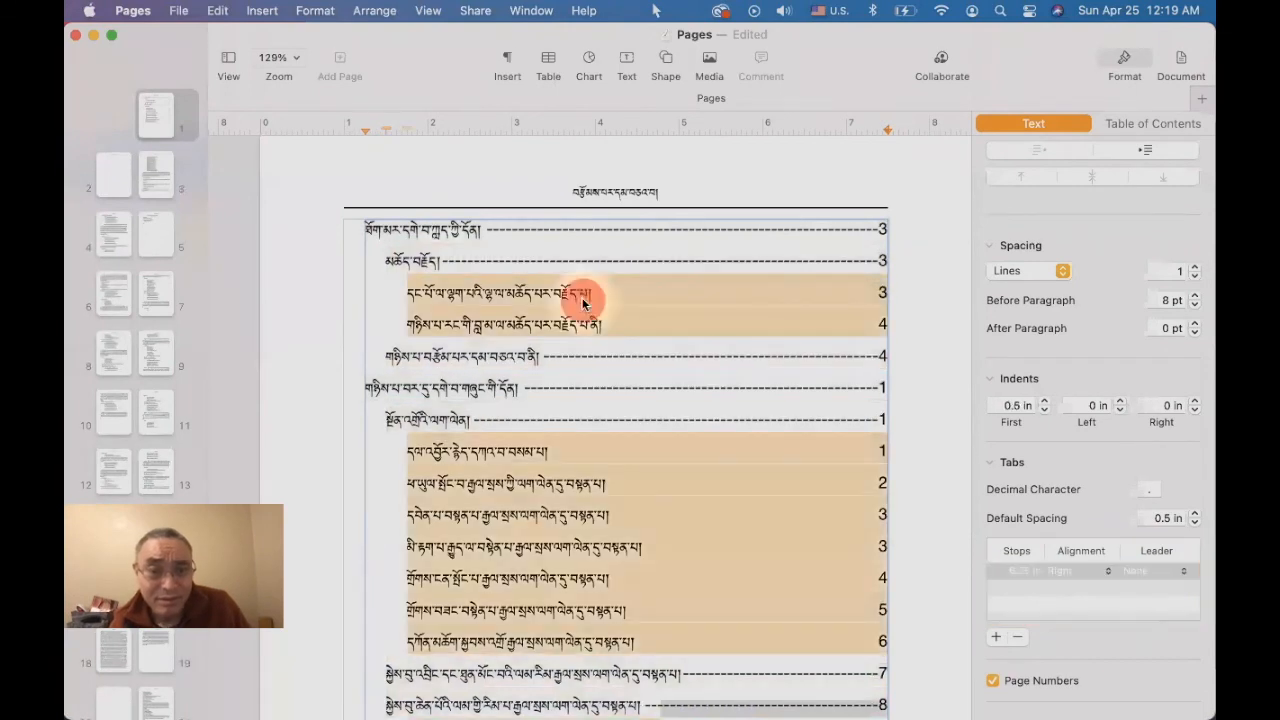
{"action": "left_click", "coordinate": [1183, 571]}
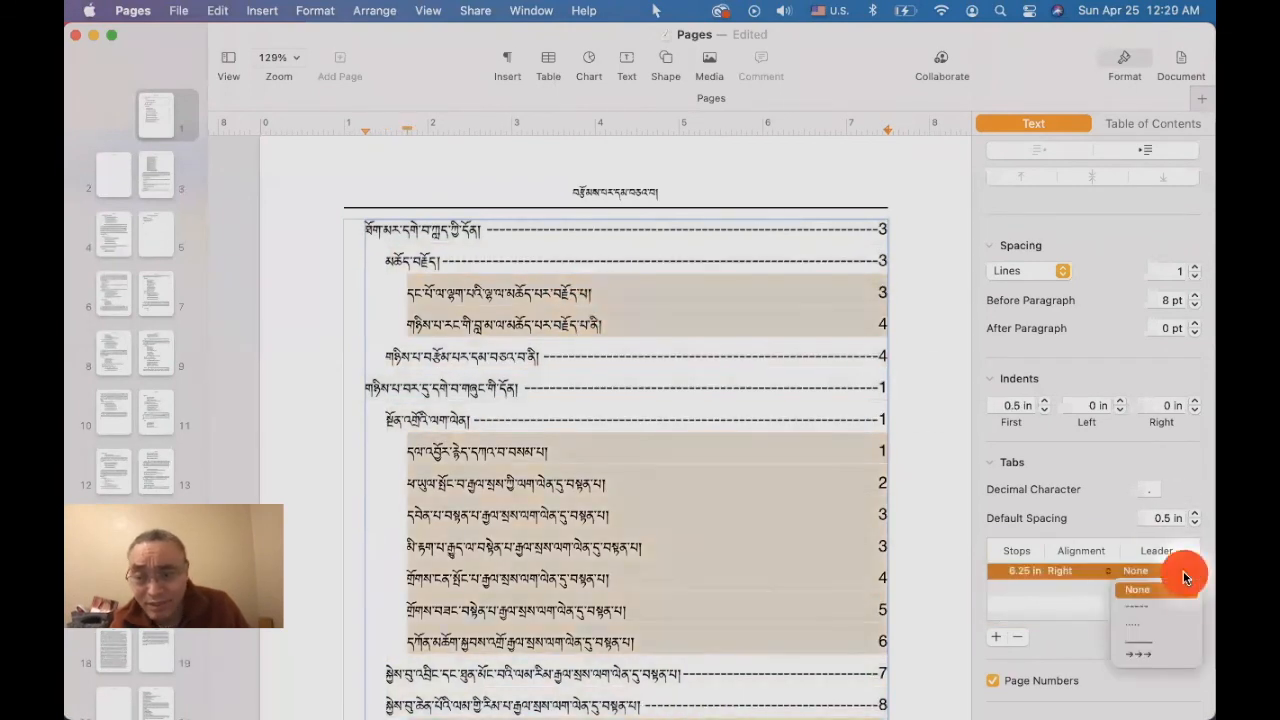
{"action": "left_click", "coordinate": [1155, 604]}
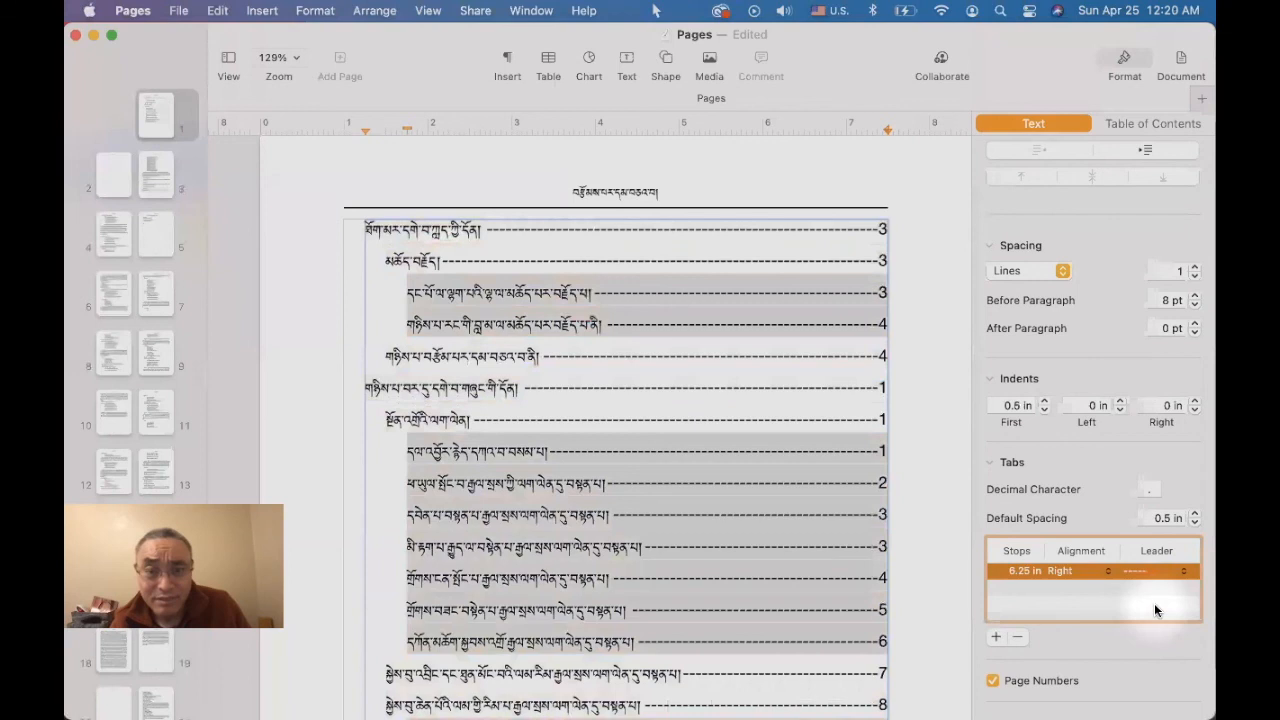
{"action": "left_click", "coordinate": [495, 398]}
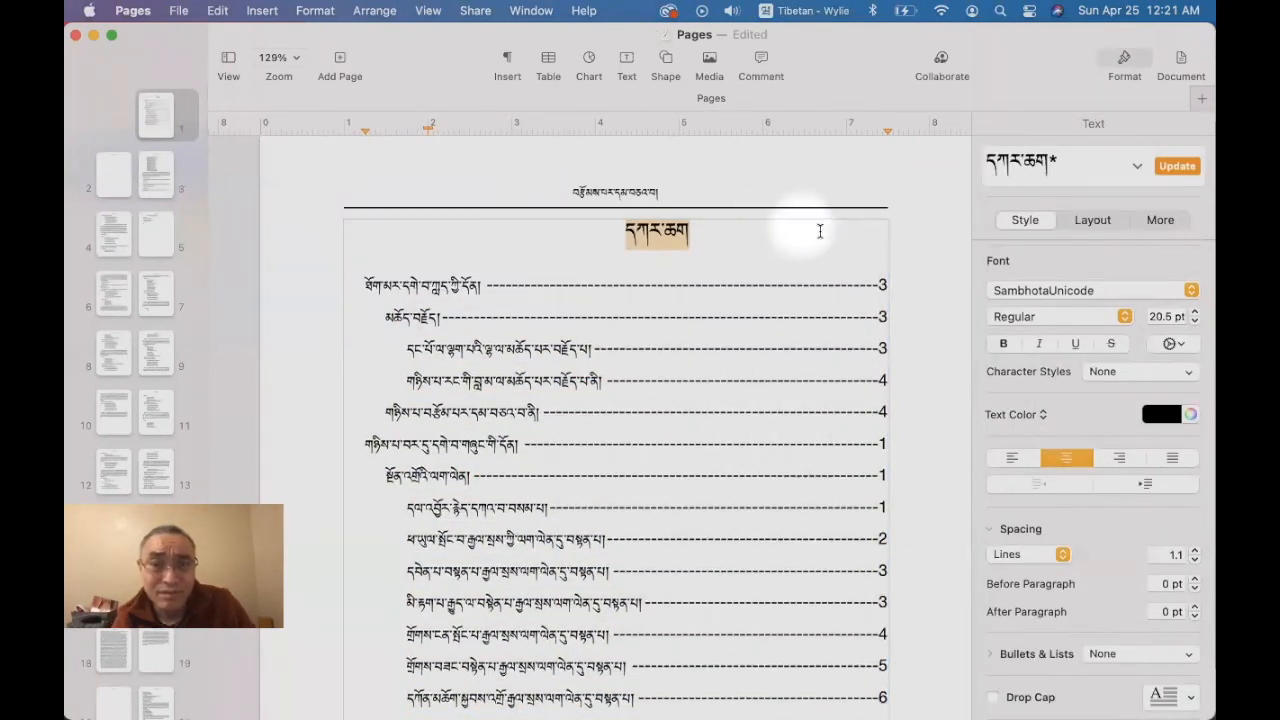